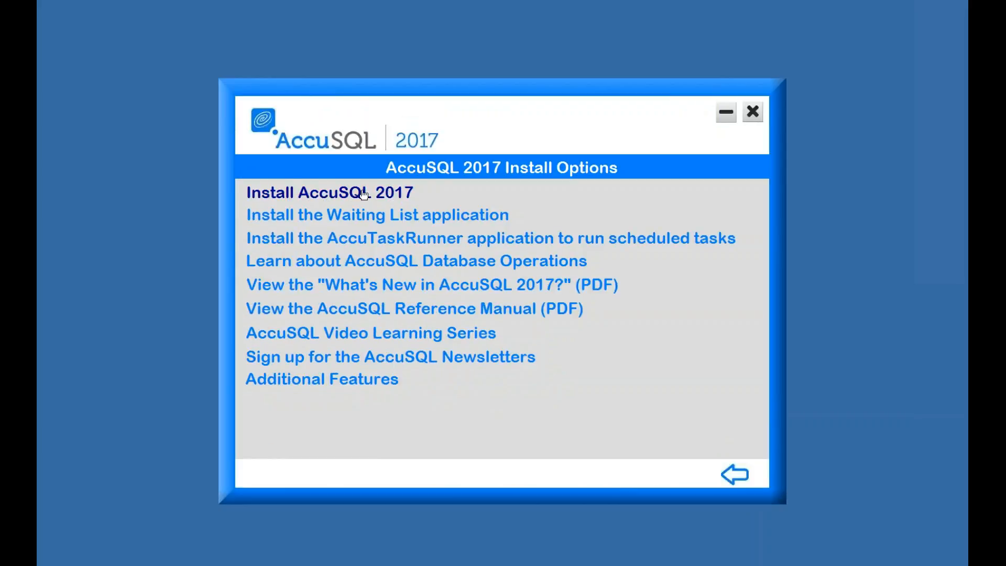
# - Close the launcher and run setup.exe in AccuSQL2017_DIST to bring up the InstallShield Wizard
pyautogui.click(753, 113)
pyautogui.click(517, 364)
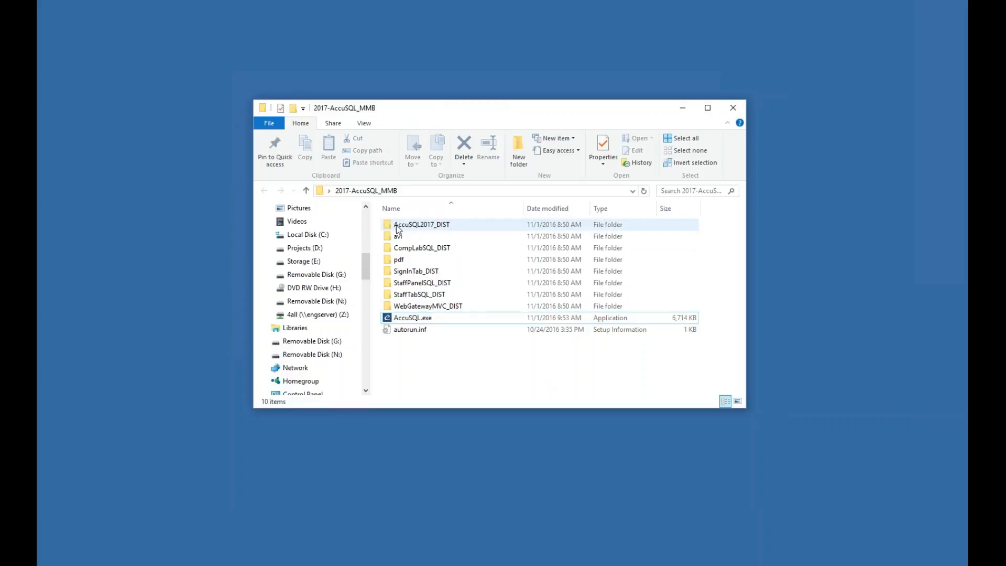
pyautogui.doubleClick(425, 225)
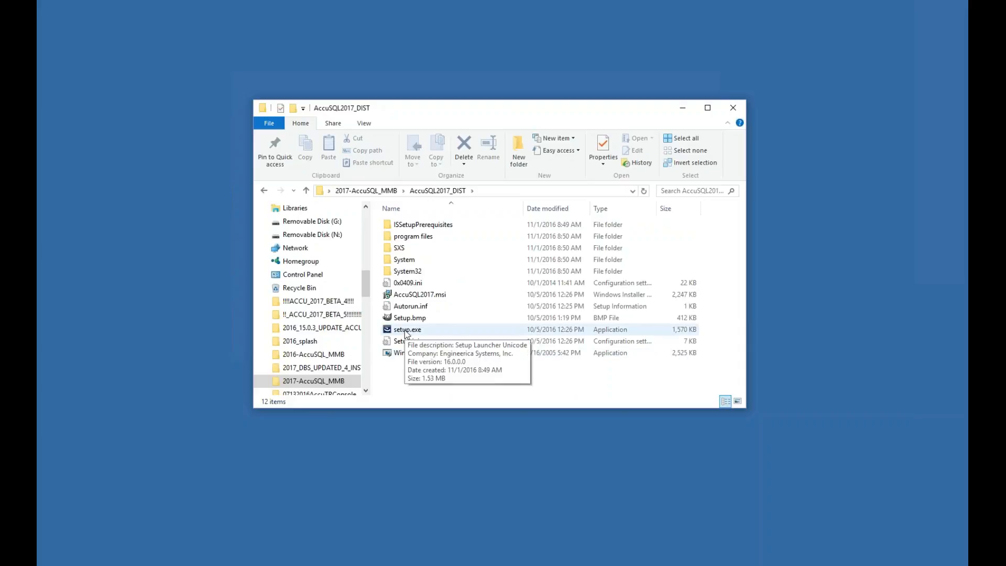
pyautogui.doubleClick(405, 331)
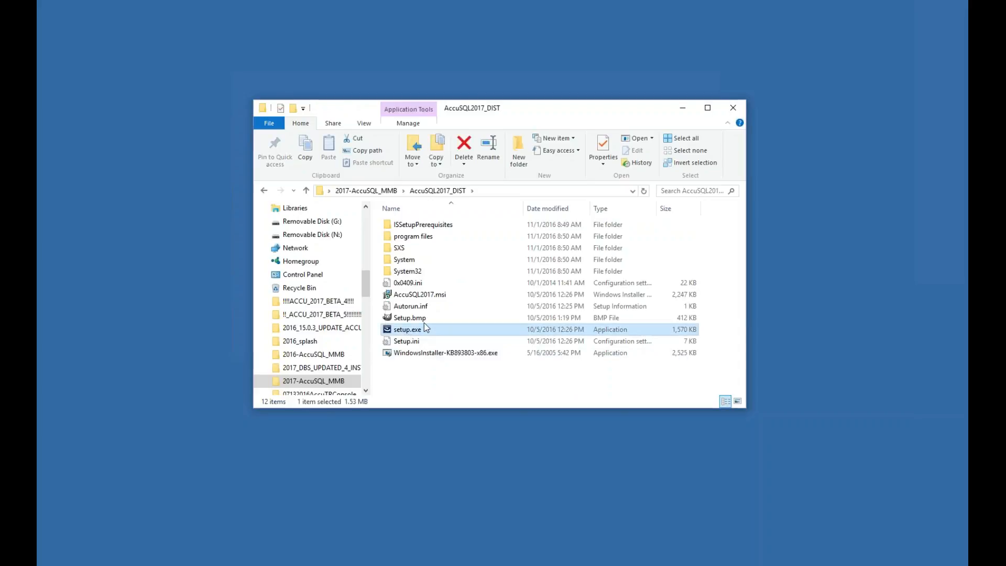
pyautogui.click(733, 108)
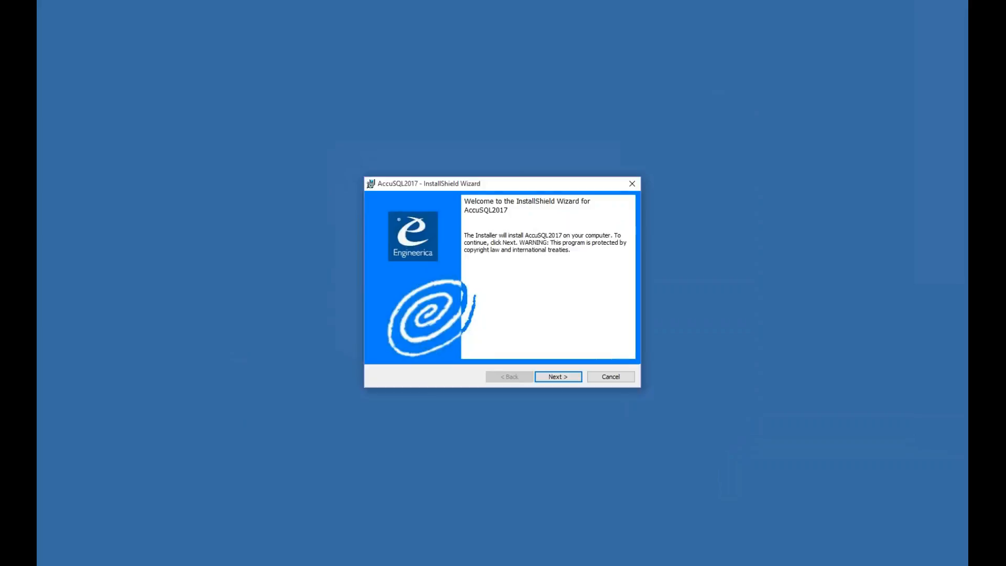
# - Move past the welcome page and accept the AccuSQL 2017 license agreement
pyautogui.click(566, 380)
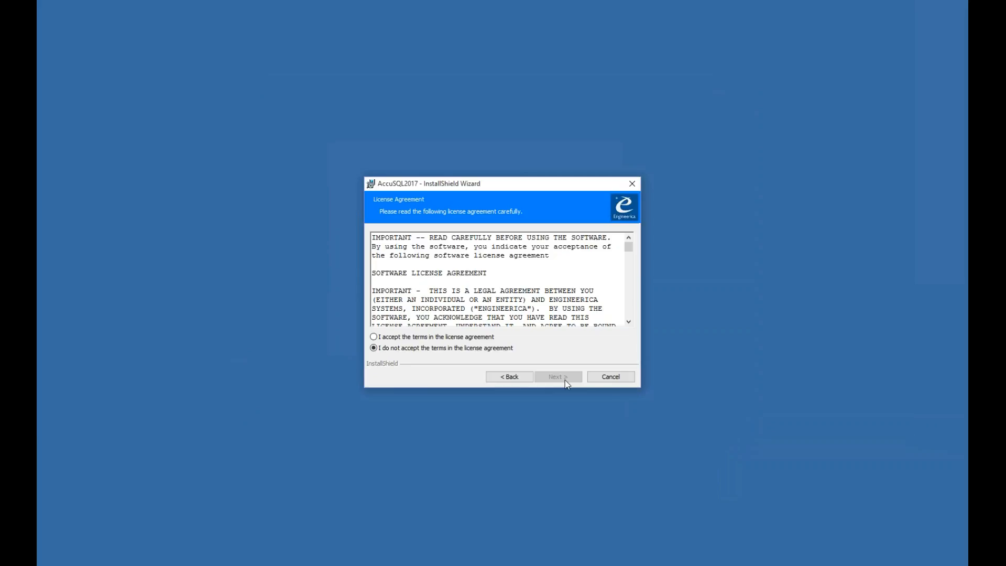
pyautogui.moveTo(630, 247); pyautogui.dragTo(629, 313)
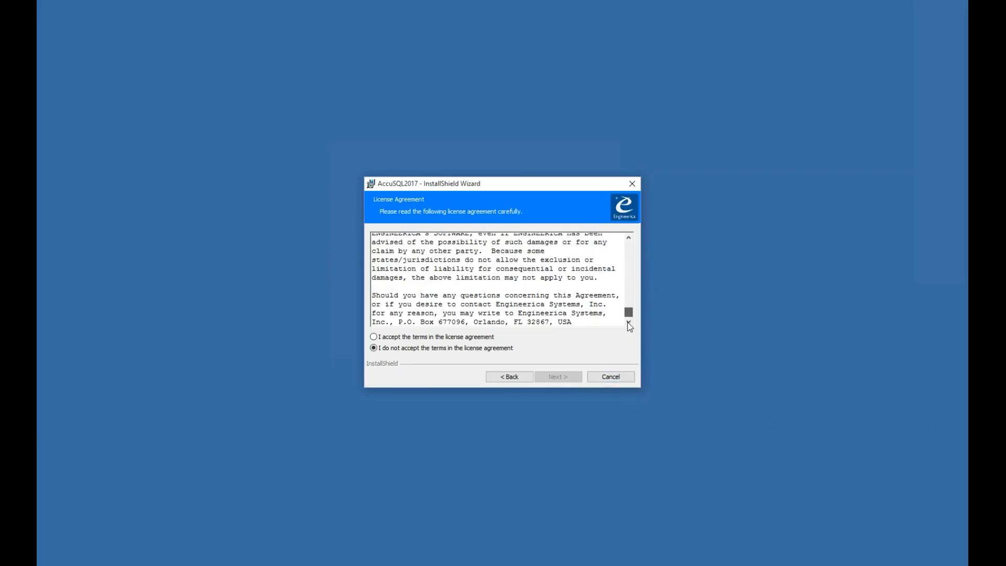
pyautogui.click(431, 336)
pyautogui.click(565, 376)
# - Keep the customer info and C:\Program Files (x86)\AccuSQL2017\ folder, installing for anyone using this computer
pyautogui.click(449, 271)
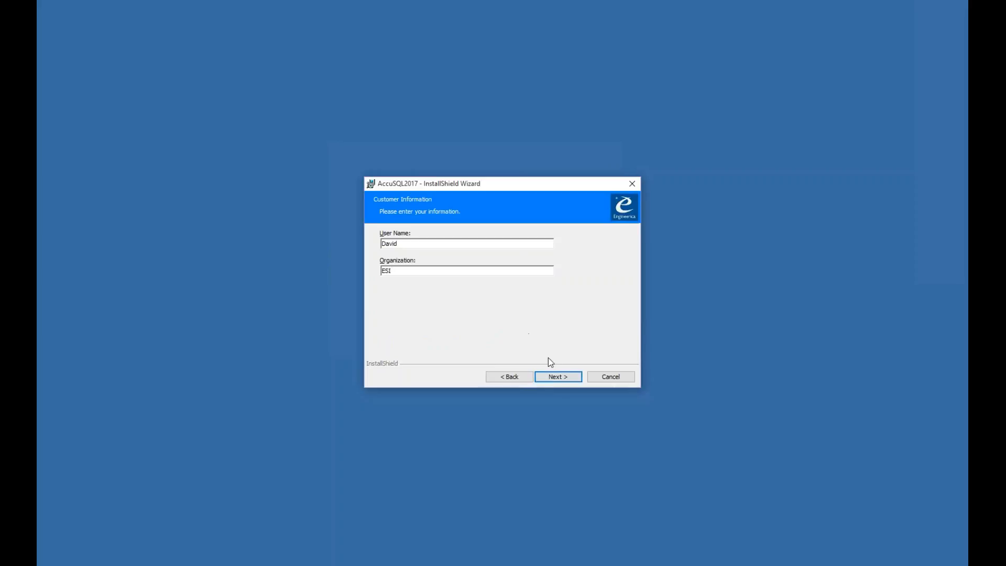
pyautogui.click(564, 378)
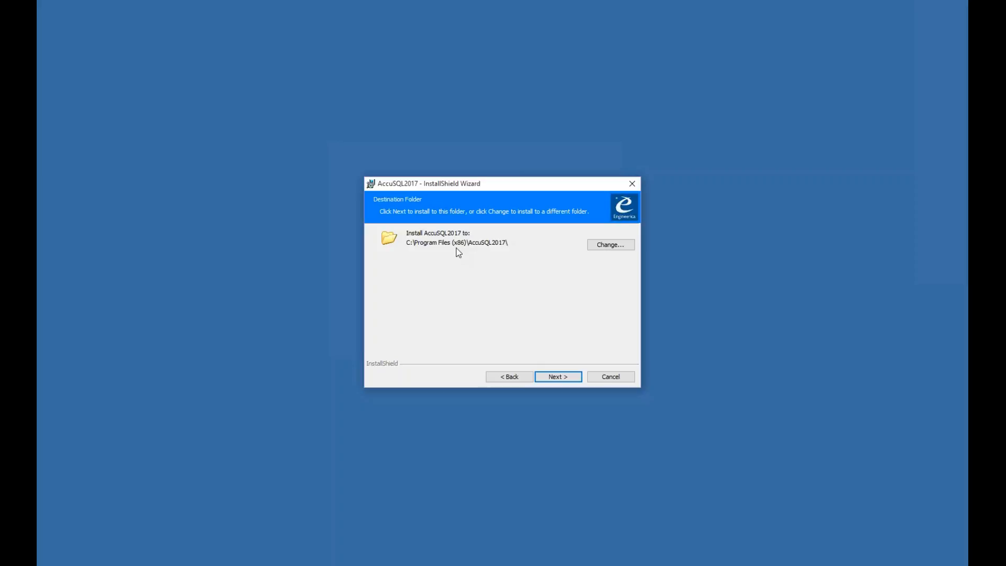
pyautogui.click(566, 377)
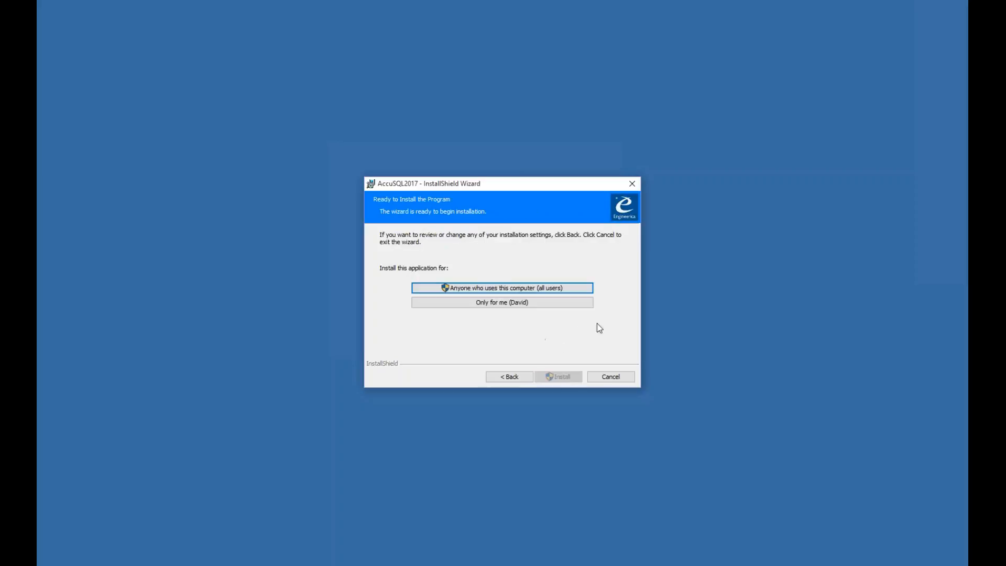
pyautogui.click(474, 289)
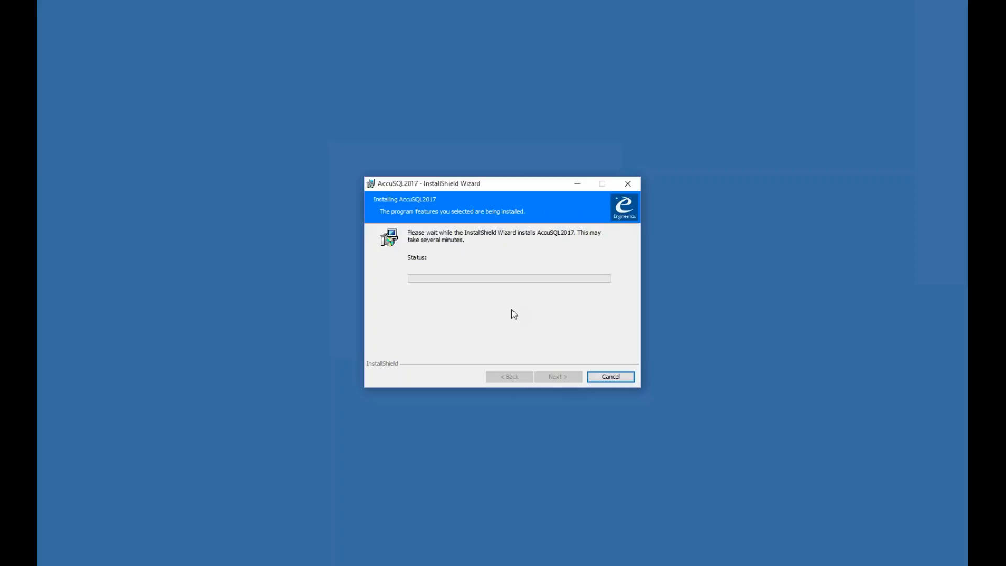
# - Finish the completed installation with Launch the program left checked so AccuSQL starts
pyautogui.moveTo(506, 188); pyautogui.dragTo(498, 187)
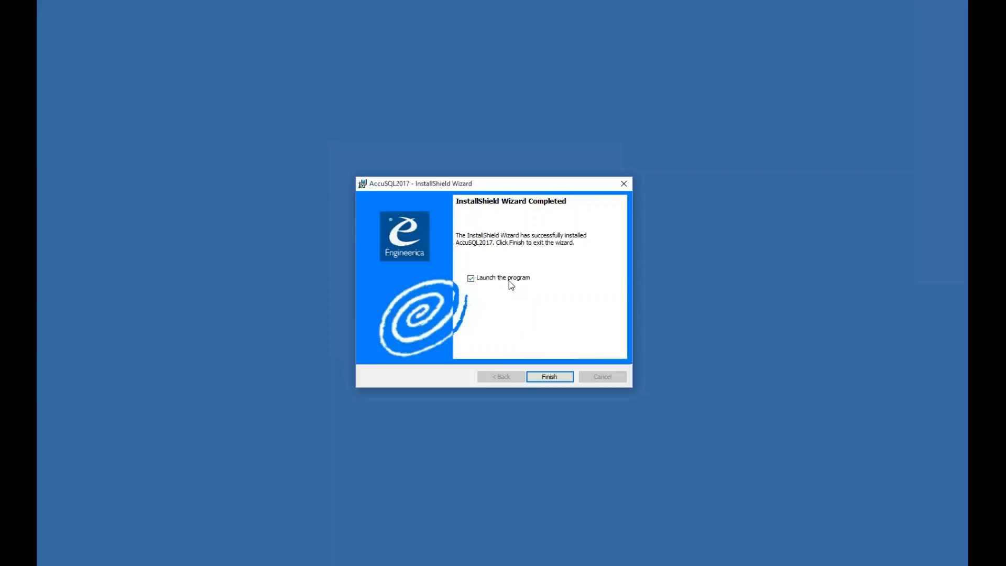
pyautogui.click(553, 382)
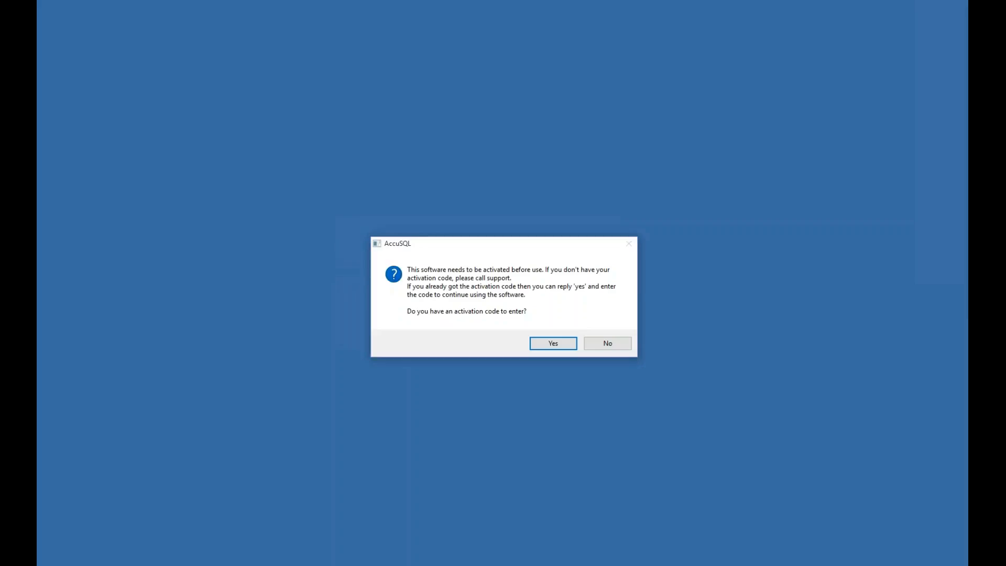
# - Confirm an activation code is available, paste the activation code into its field and submit it
pyautogui.click(549, 343)
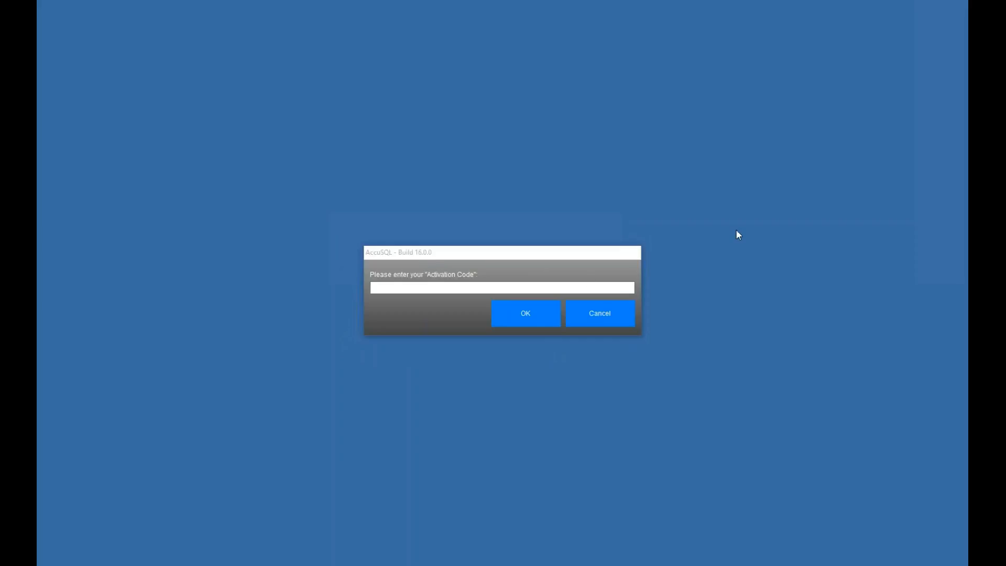
pyautogui.click(566, 288)
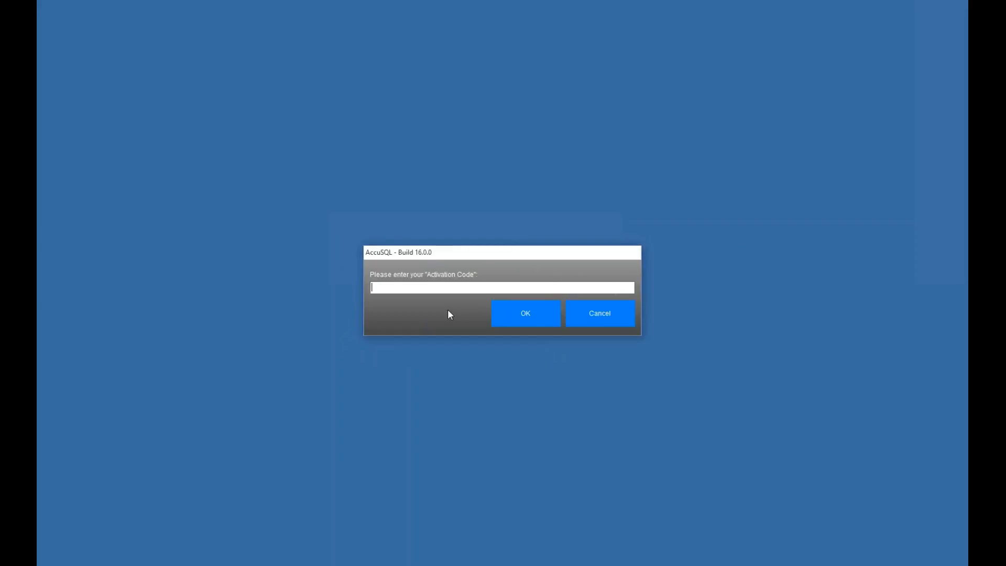
pyautogui.hotkey('ctrl', 'v')
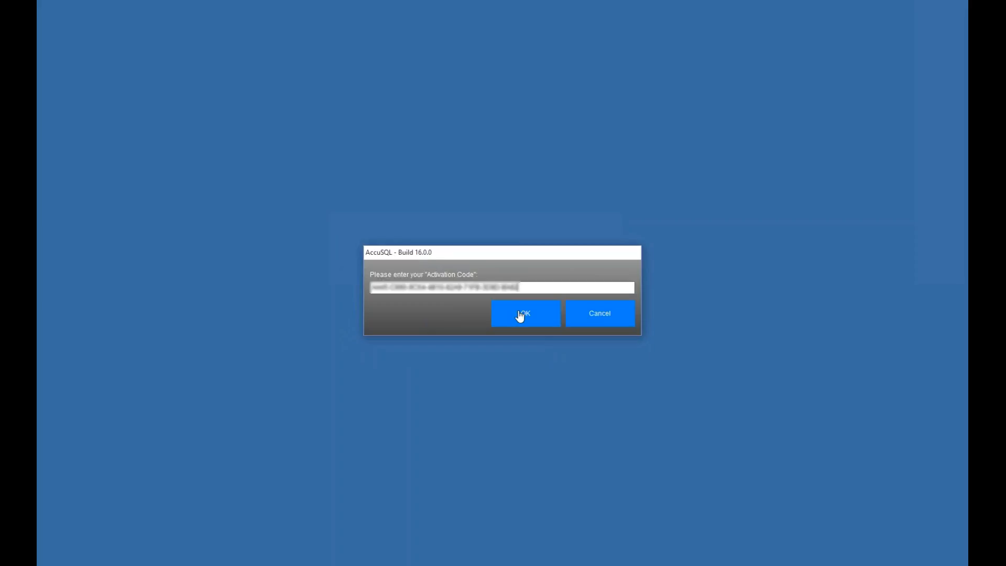
pyautogui.click(520, 316)
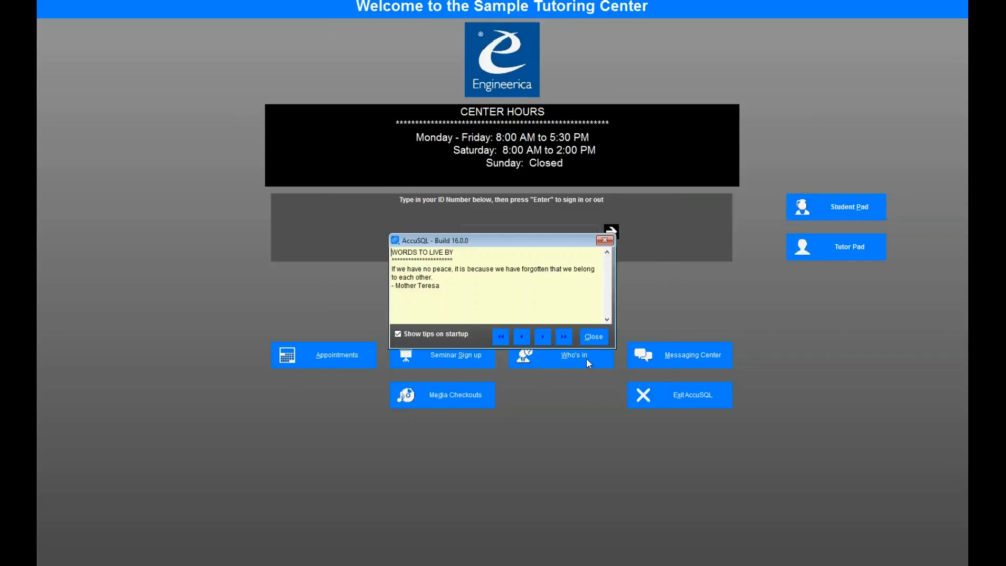
# - Dismiss the startup tip, sign in with the administrator ID and password, and acknowledge the warning
pyautogui.click(594, 338)
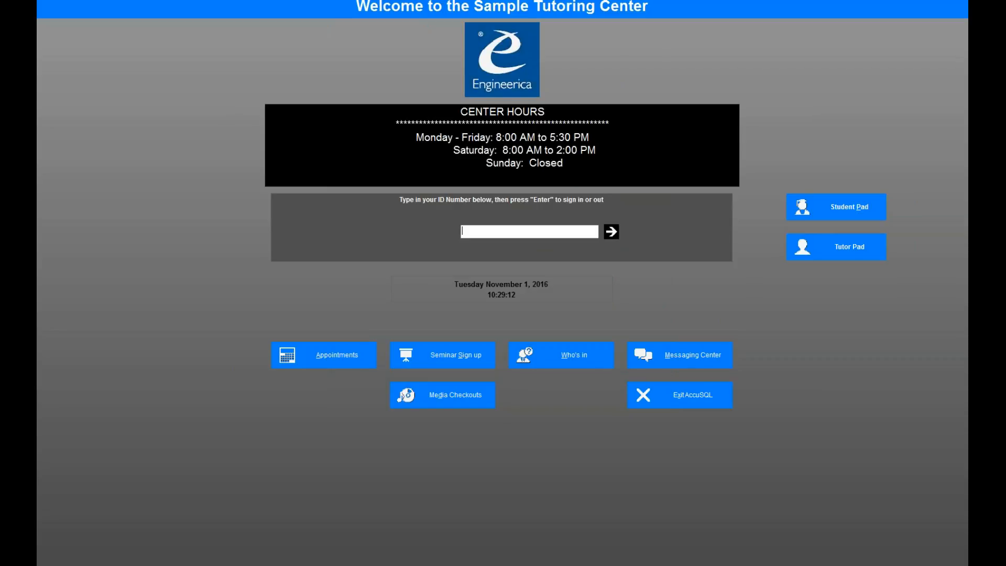
pyautogui.write('********')
pyautogui.press('Return')
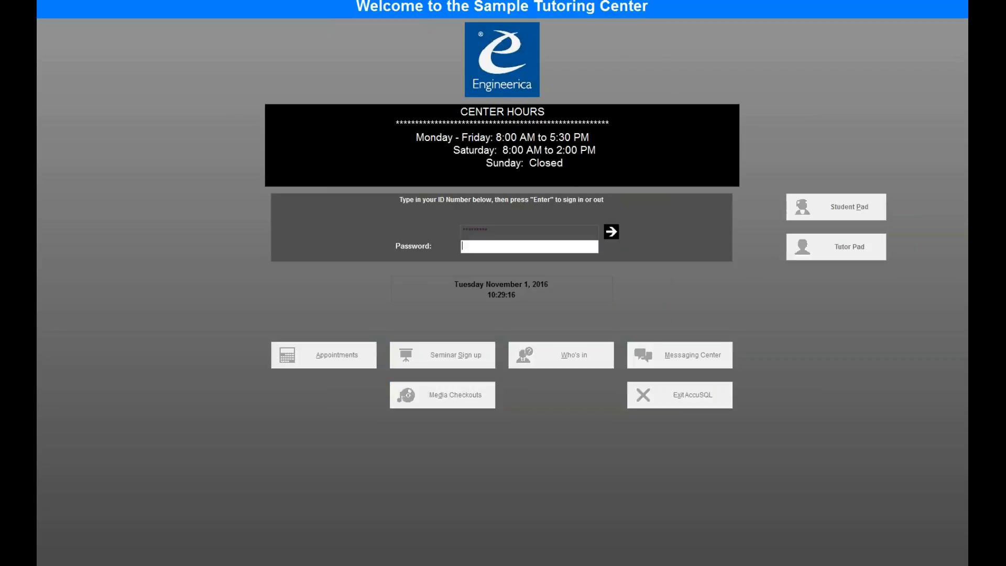
pyautogui.write('***')
pyautogui.press('Return')
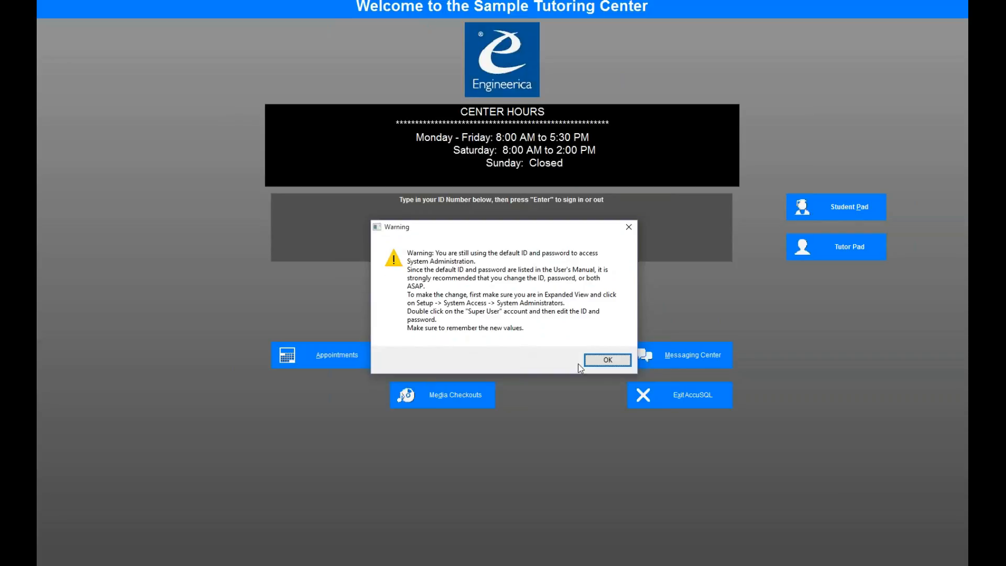
pyautogui.click(609, 360)
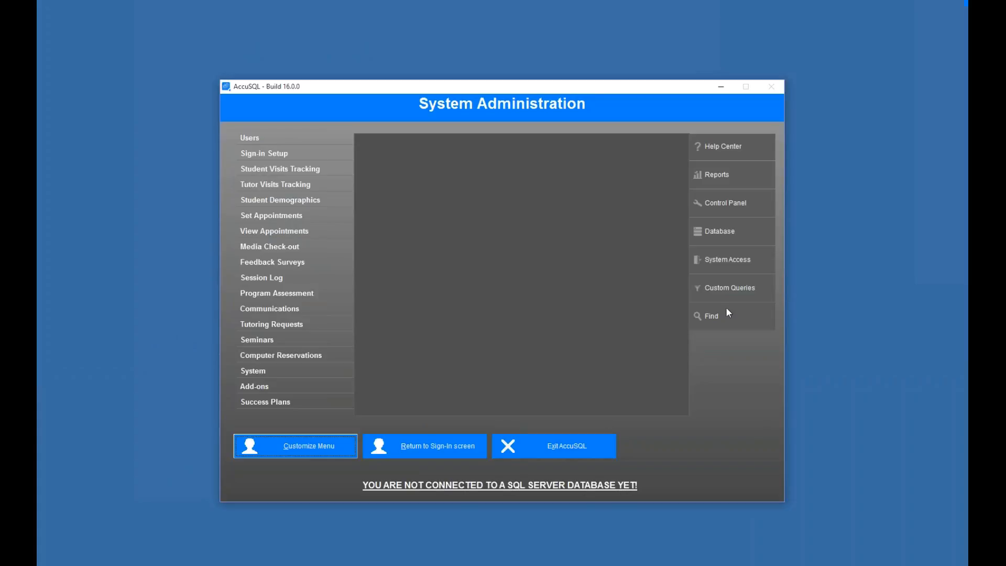
# - Browse File Explorer to C:\Program Files (x86)\AccuSQL2017\sql_drivers
pyautogui.rightClick(58, 544)
pyautogui.click(84, 512)
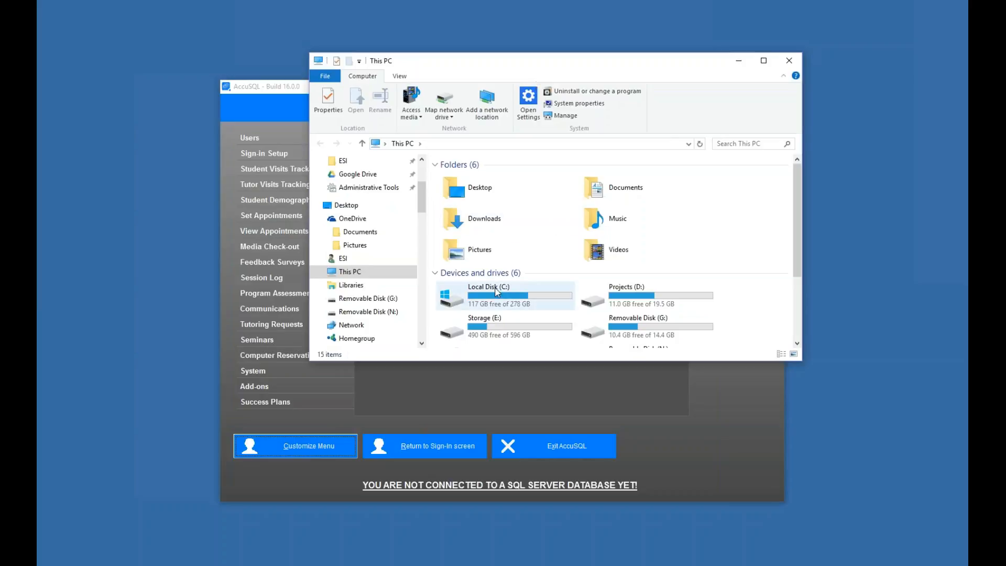
pyautogui.click(494, 290)
pyautogui.doubleClick(495, 289)
pyautogui.scroll(-5, 612, 243)
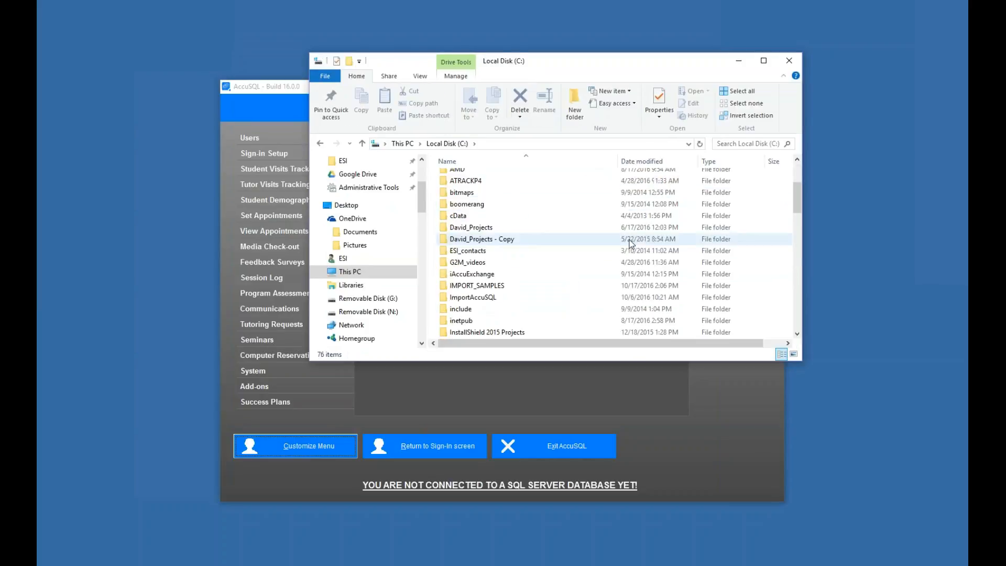
pyautogui.scroll(-3, 612, 243)
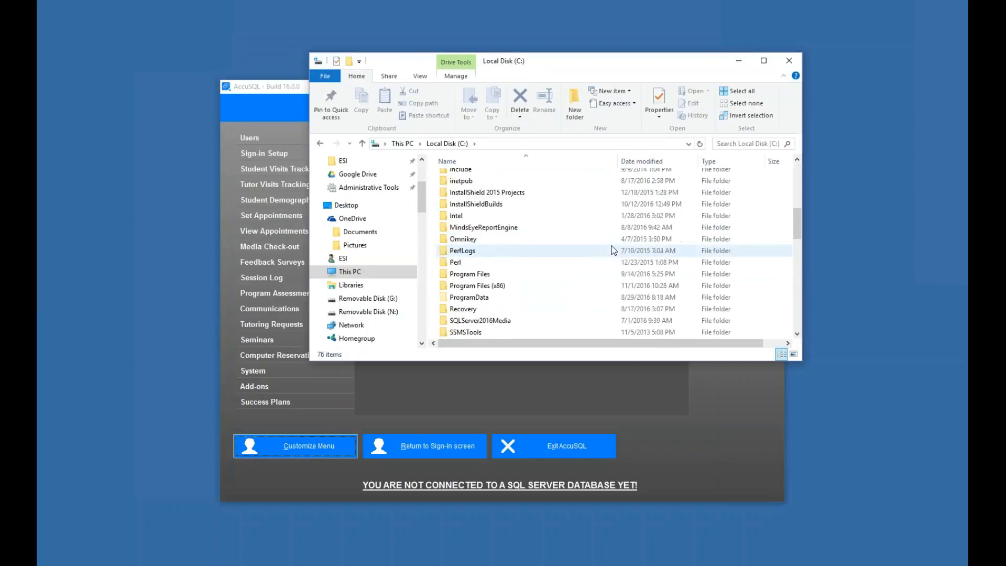
pyautogui.doubleClick(517, 284)
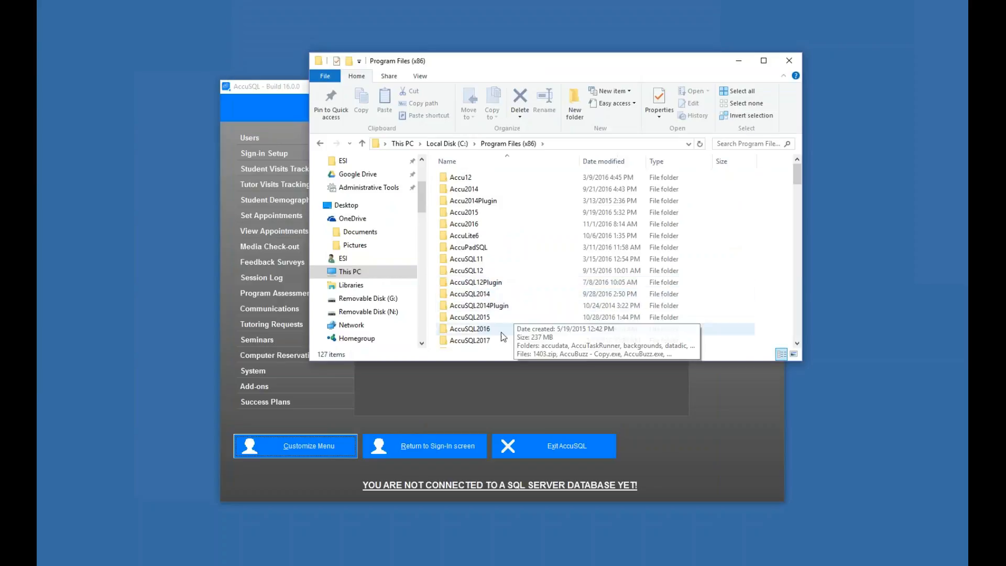
pyautogui.doubleClick(499, 343)
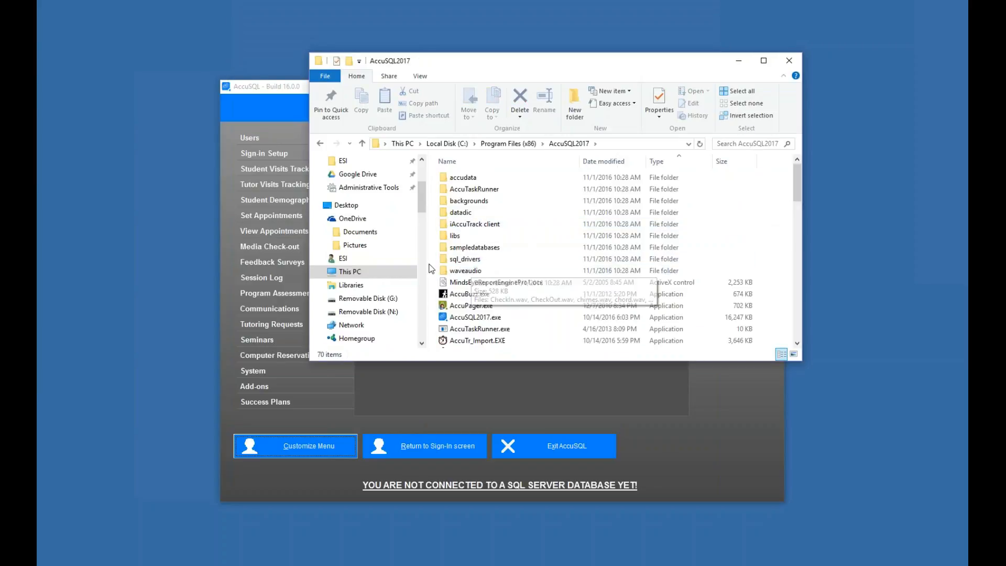
pyautogui.doubleClick(464, 260)
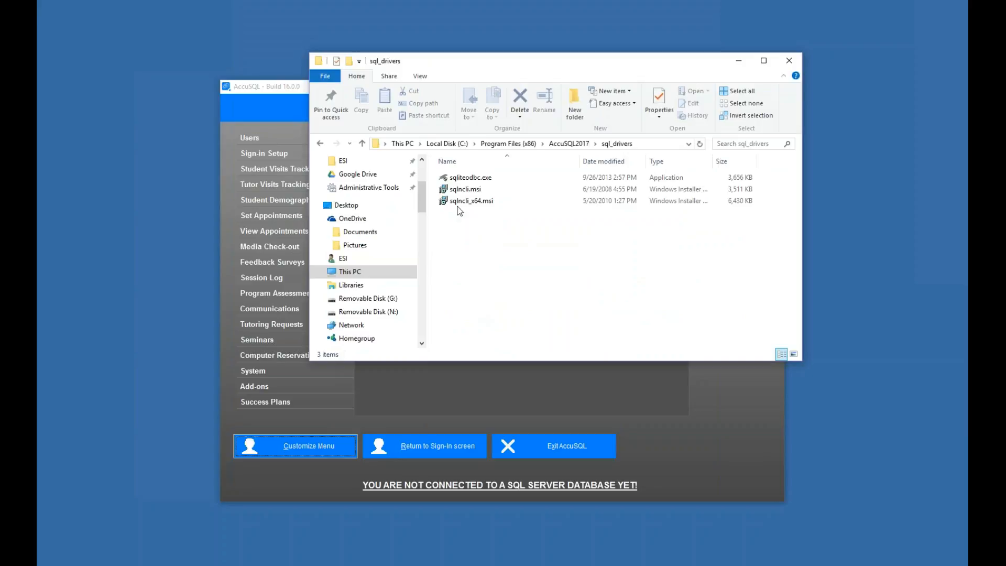
# - Compare sqlncli.msi (3,511 KB) with sqlncli_x64.msi (6,430 KB), then run sqlncli_x64.msi
pyautogui.click(459, 204)
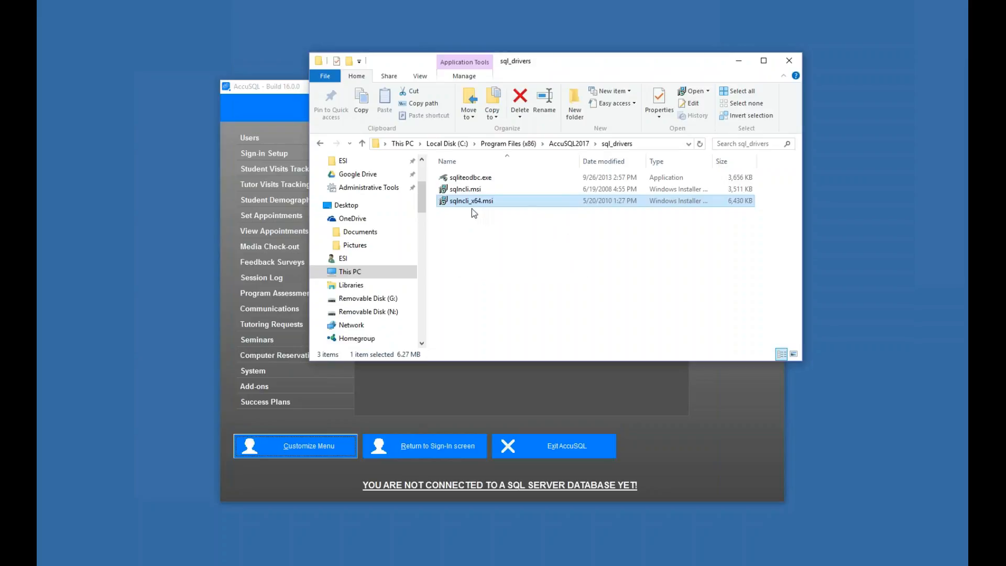
pyautogui.click(461, 190)
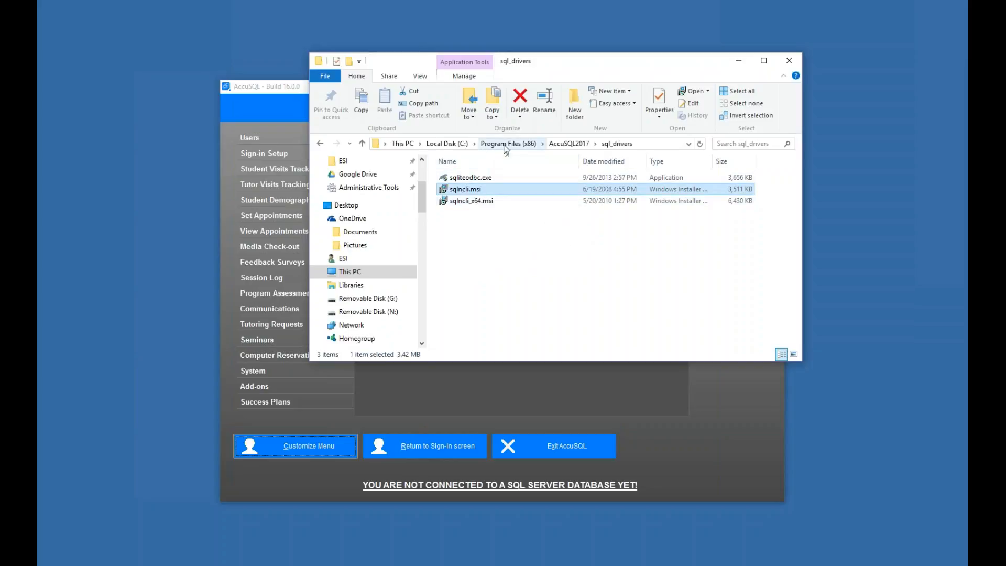
pyautogui.click(565, 256)
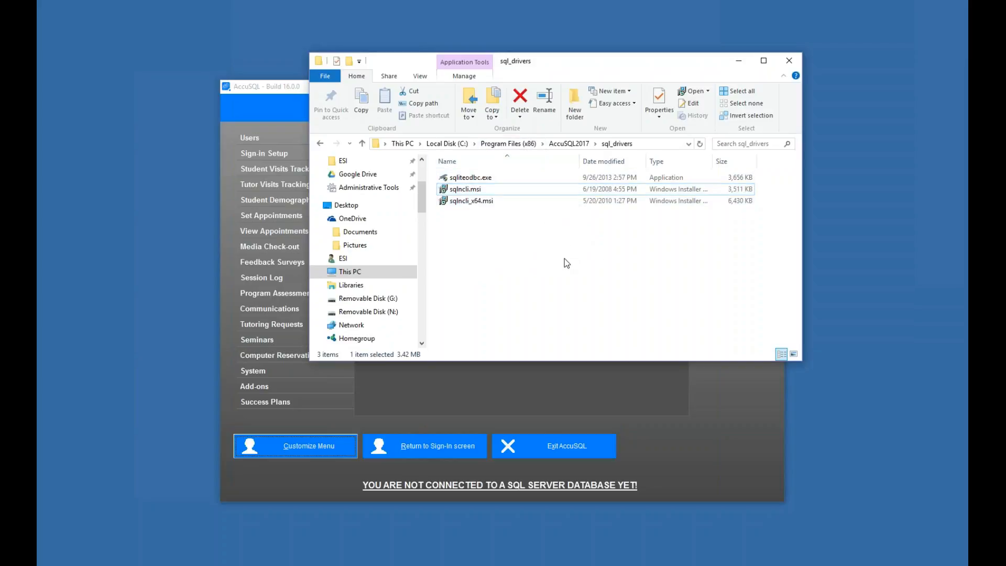
pyautogui.click(474, 205)
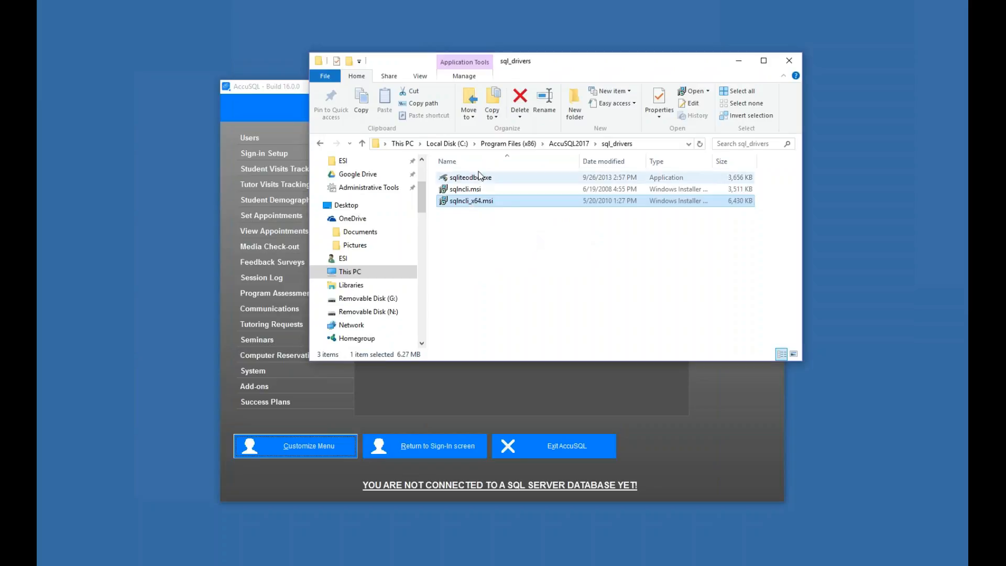
pyautogui.click(481, 190)
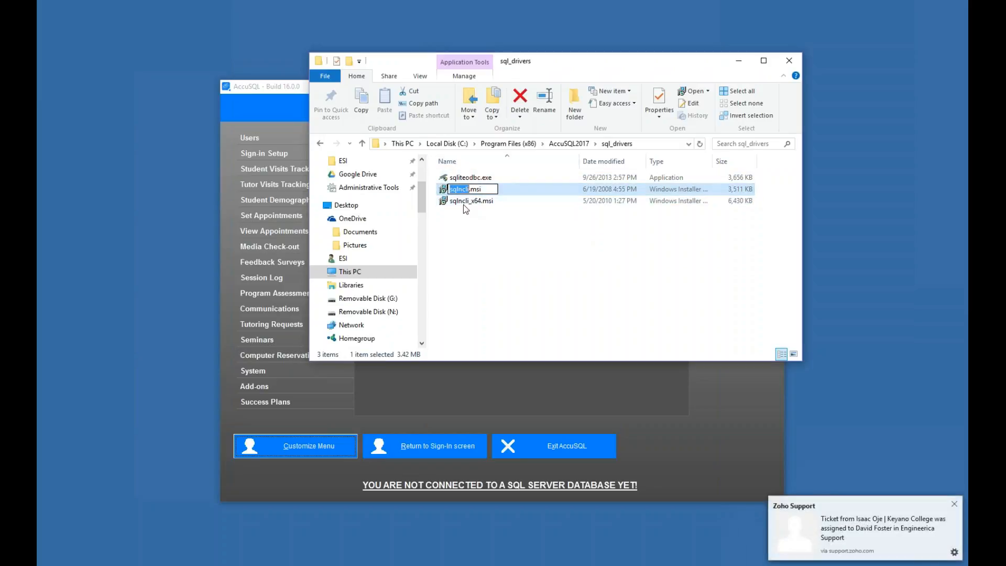
pyautogui.click(463, 204)
pyautogui.doubleClick(461, 202)
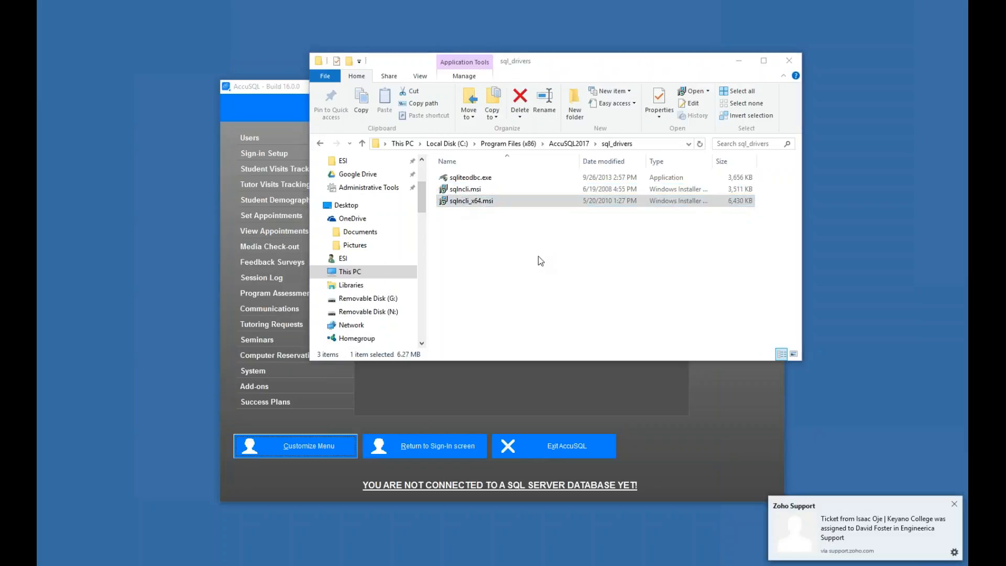
# - Install SQL Server Native Client with default features, close the sql_drivers window, and finish setup
pyautogui.click(544, 377)
pyautogui.click(549, 376)
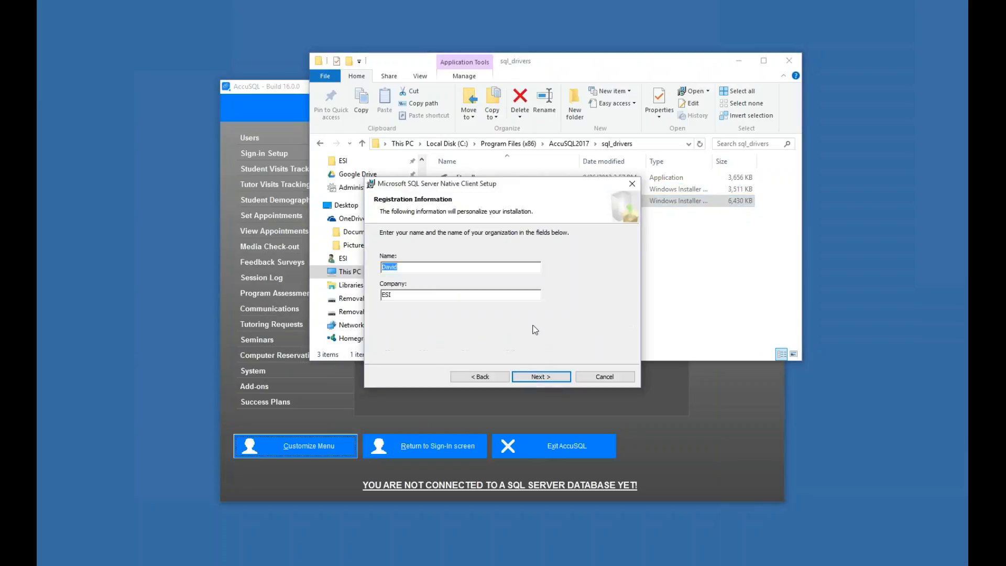
pyautogui.click(543, 375)
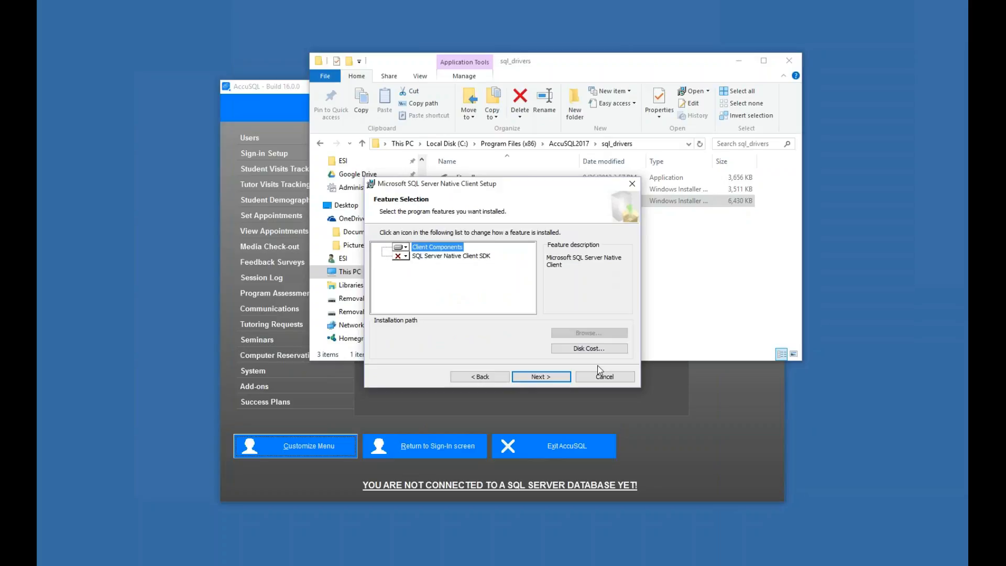
pyautogui.click(545, 376)
pyautogui.click(545, 376)
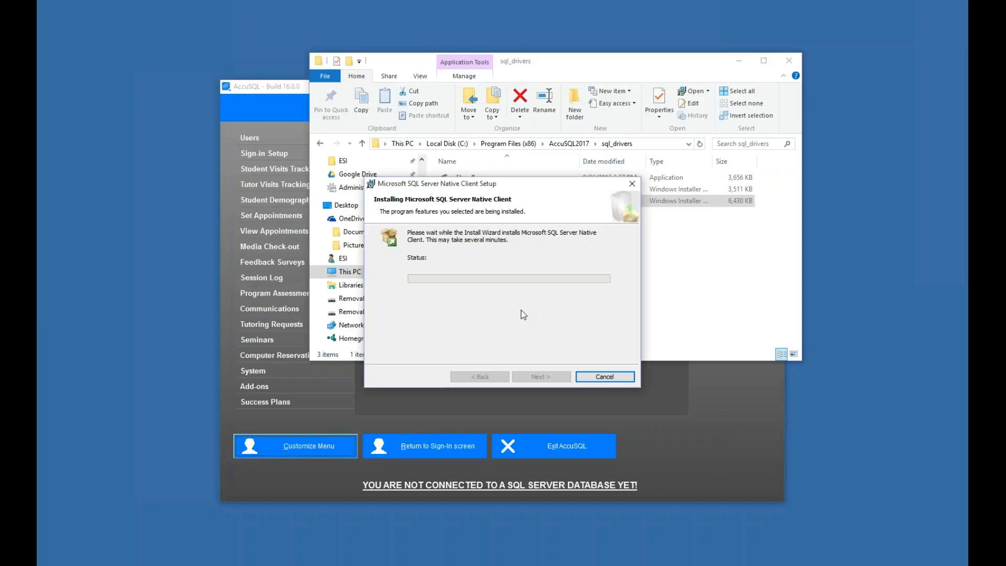
pyautogui.click(788, 61)
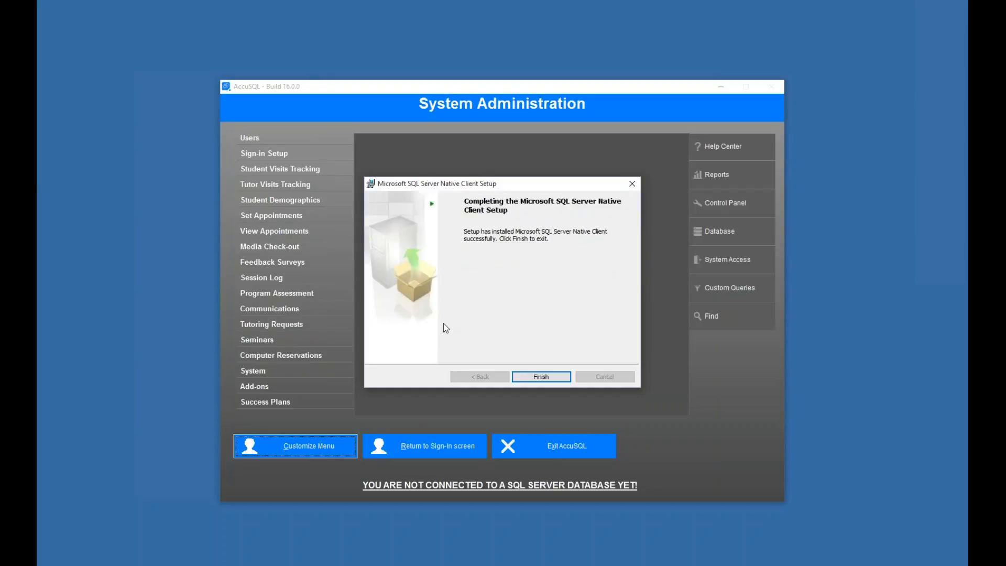
pyautogui.click(519, 378)
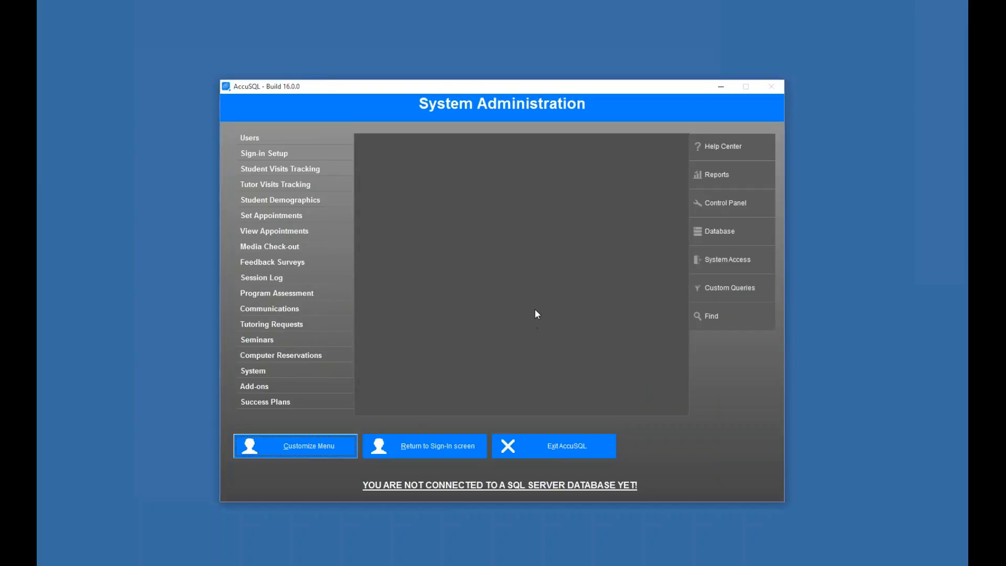
# - Start a blank SQL database and successfully test a connection to engserver,60558\sqlexpress with SQL authentication as sa
pyautogui.click(711, 236)
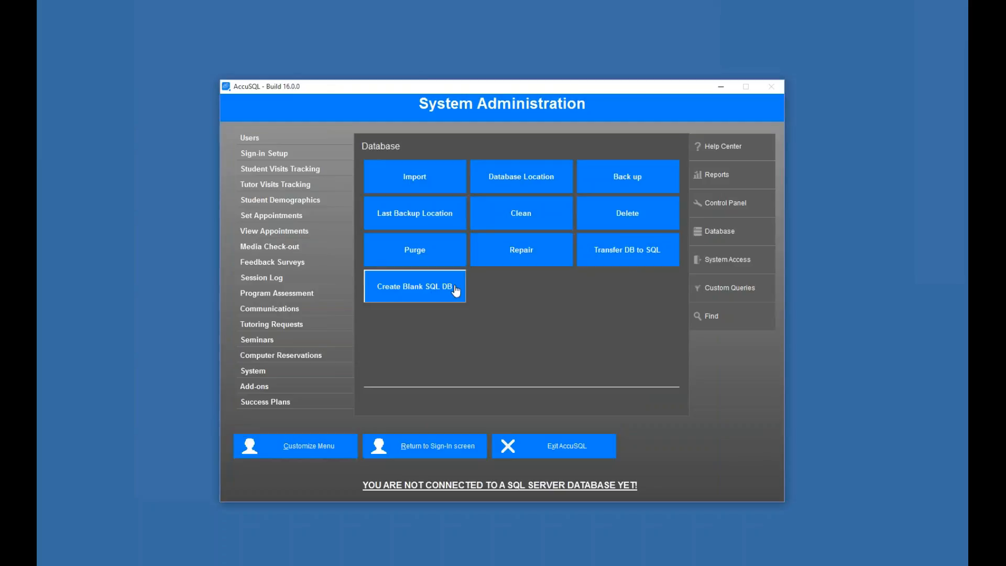
pyautogui.click(397, 292)
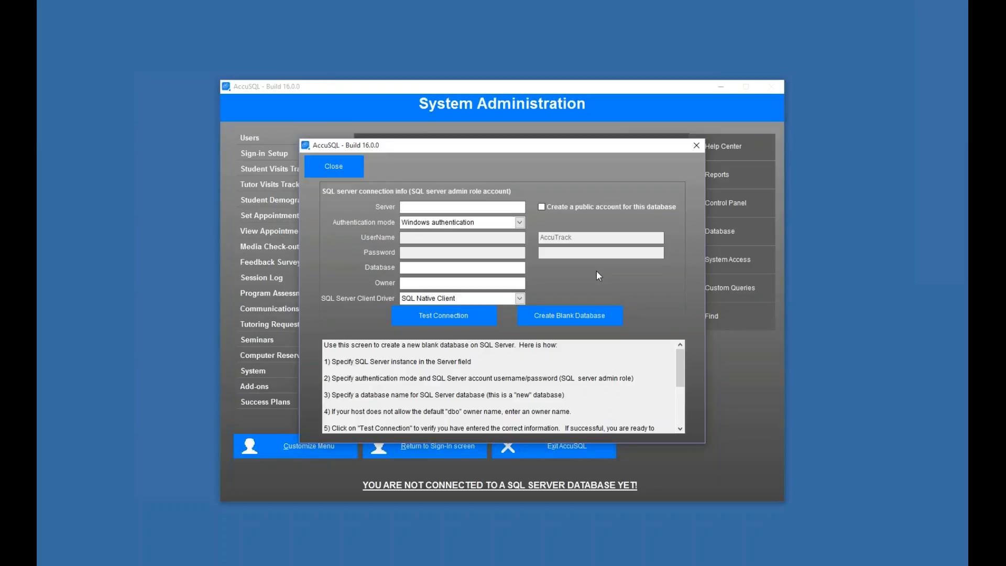
pyautogui.write('engserver,60558\\sqlexpress')
pyautogui.click(520, 223)
pyautogui.click(448, 237)
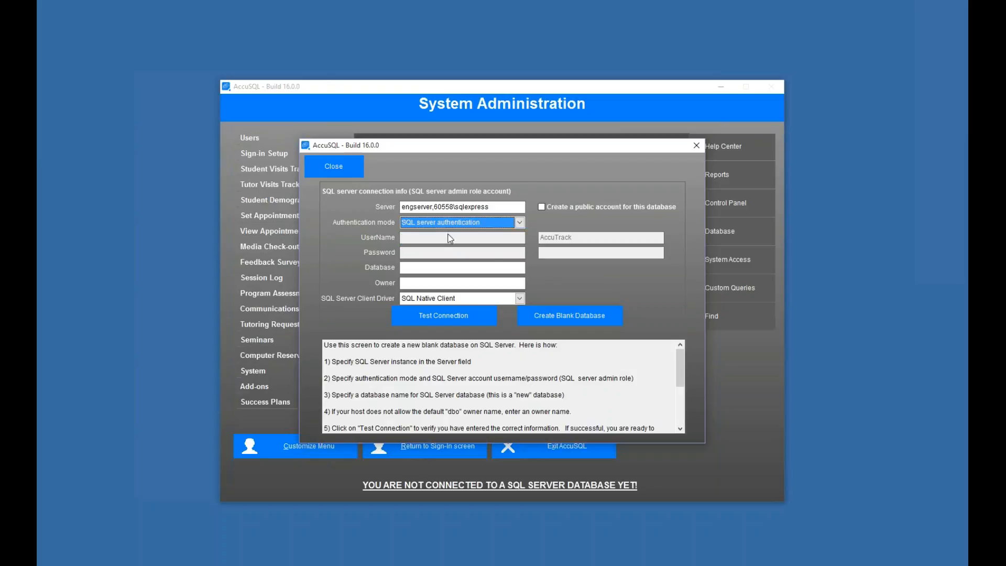
pyautogui.press('Tab')
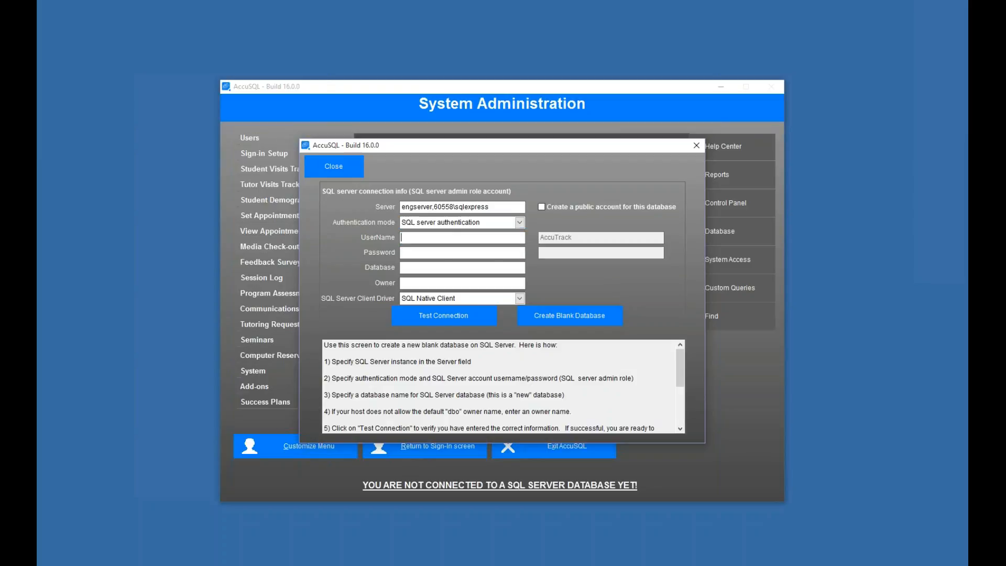
pyautogui.write('sa')
pyautogui.click(460, 254)
pyautogui.write('**********')
pyautogui.click(464, 317)
pyautogui.click(529, 322)
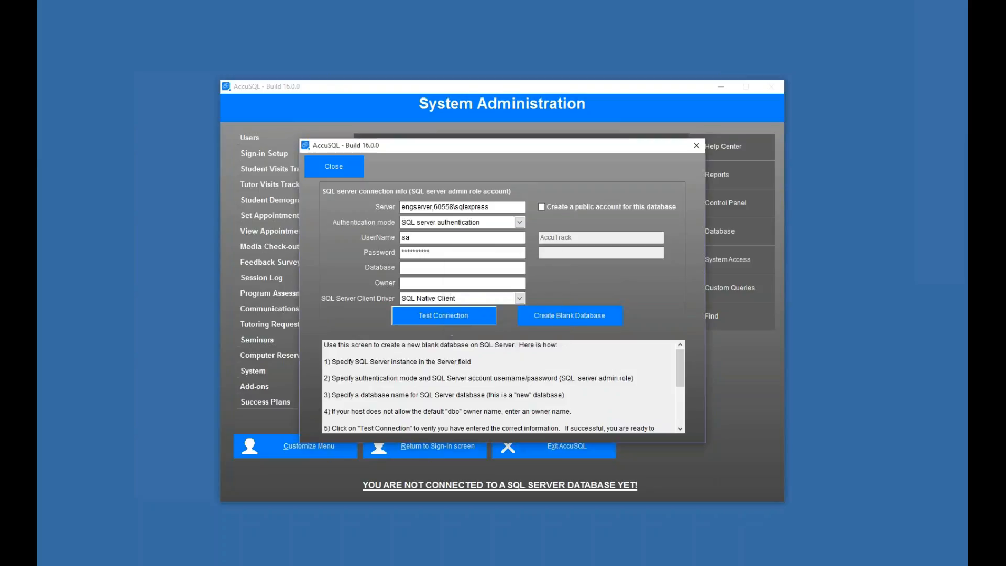
# - Name the database ESI_2017 and add a public AccuTrack account with its password
pyautogui.click(463, 268)
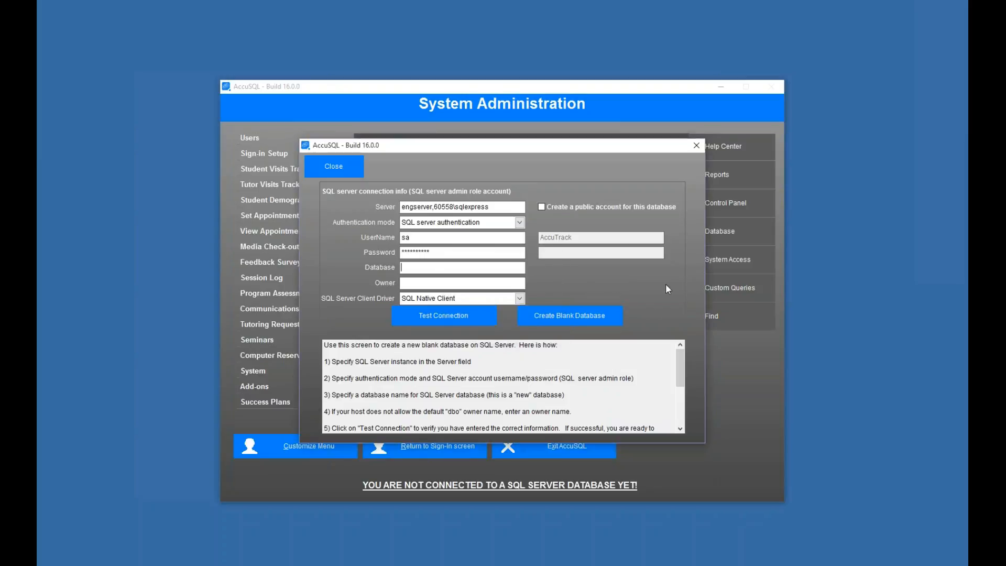
pyautogui.write('ESI_2017')
pyautogui.click(542, 207)
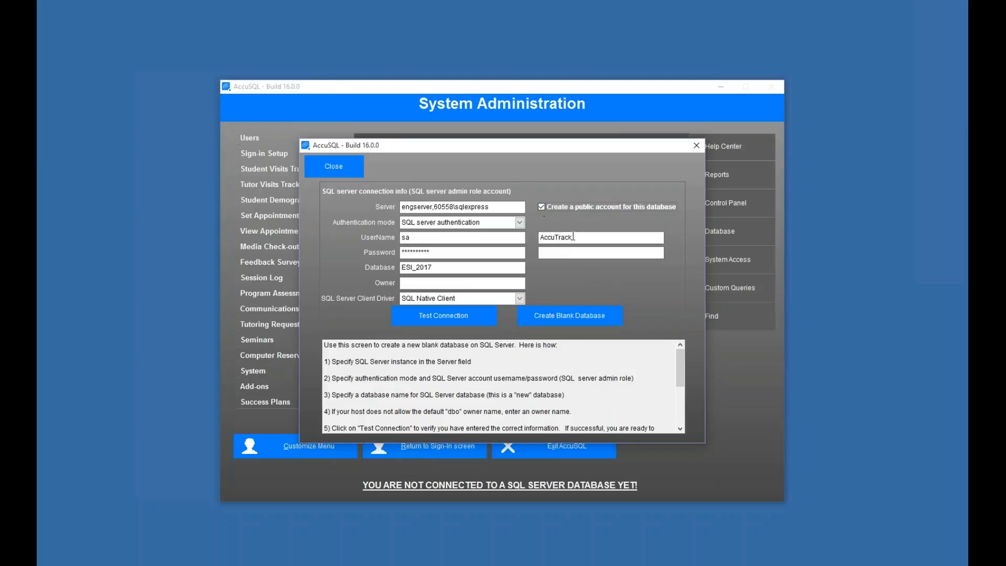
pyautogui.moveTo(571, 237); pyautogui.dragTo(541, 256)
pyautogui.hotkey('ctrl', 'c')
pyautogui.click(566, 252)
pyautogui.hotkey('ctrl', 'v')
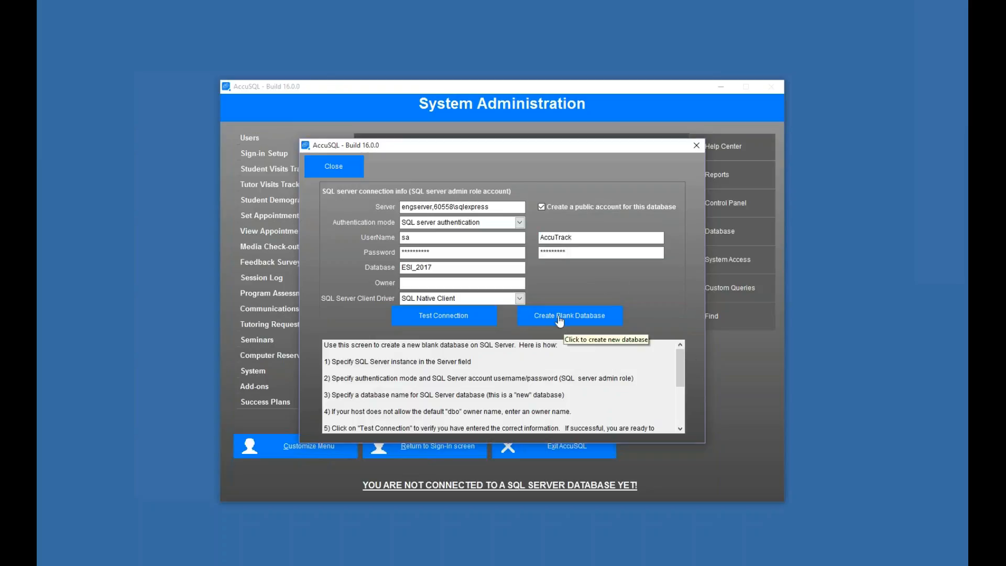
# - Create the blank ESI_2017 database, acknowledge the Completed message, and close the connection form
pyautogui.click(560, 316)
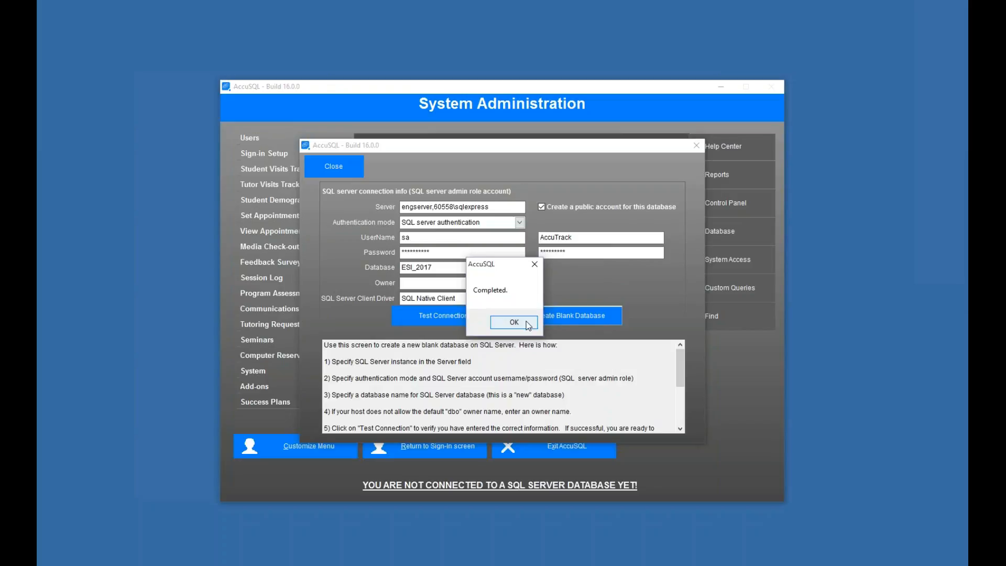
pyautogui.press('Return')
pyautogui.click(331, 166)
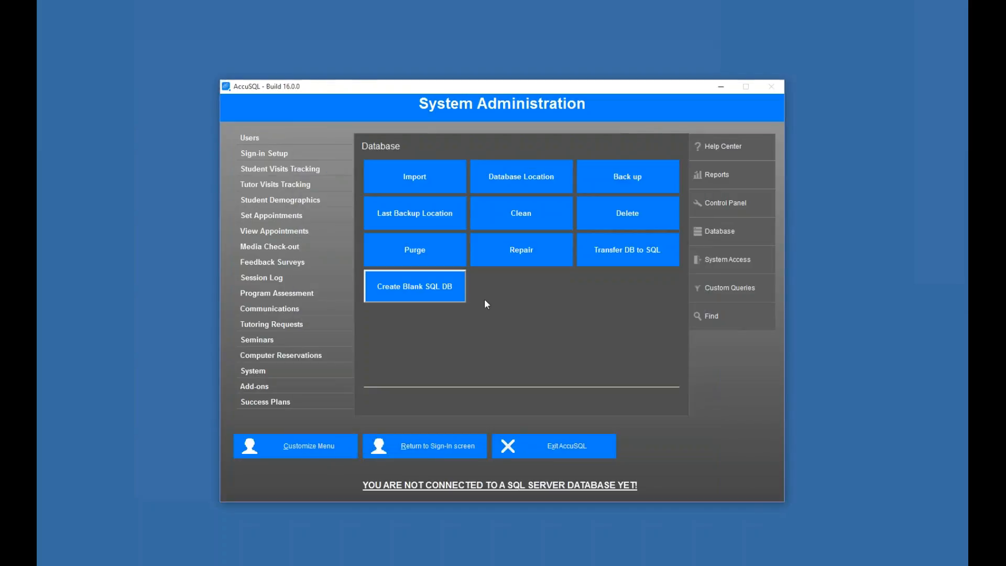
# - Switch the database location to SQL Server and enter the SQL server authentication login credentials
pyautogui.click(509, 189)
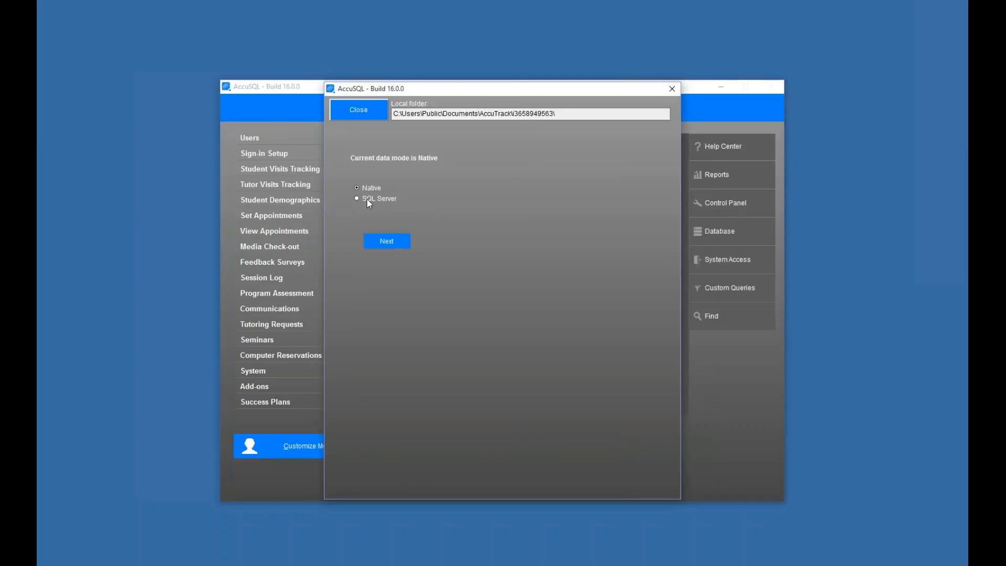
pyautogui.click(357, 198)
pyautogui.click(387, 242)
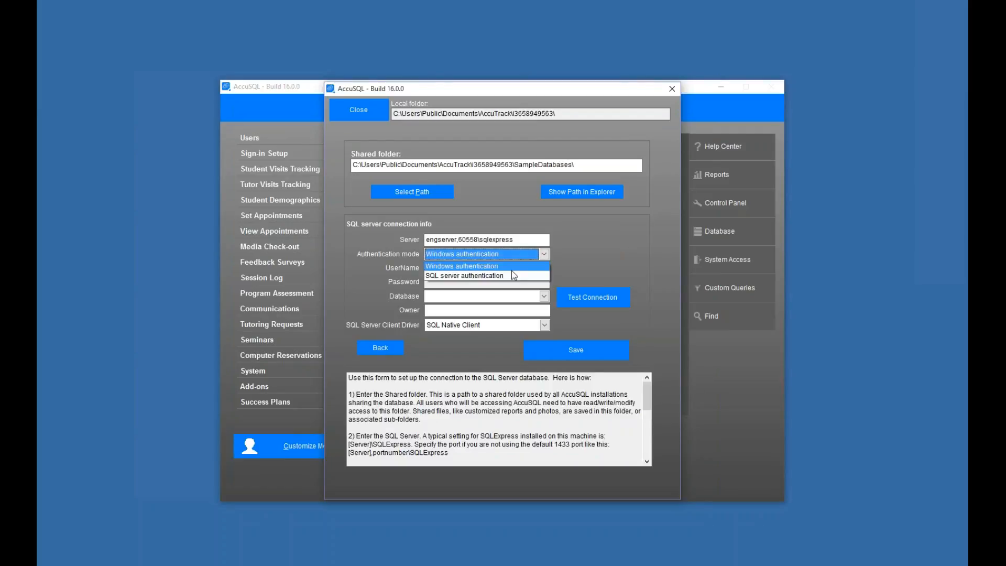
pyautogui.click(507, 277)
pyautogui.click(479, 270)
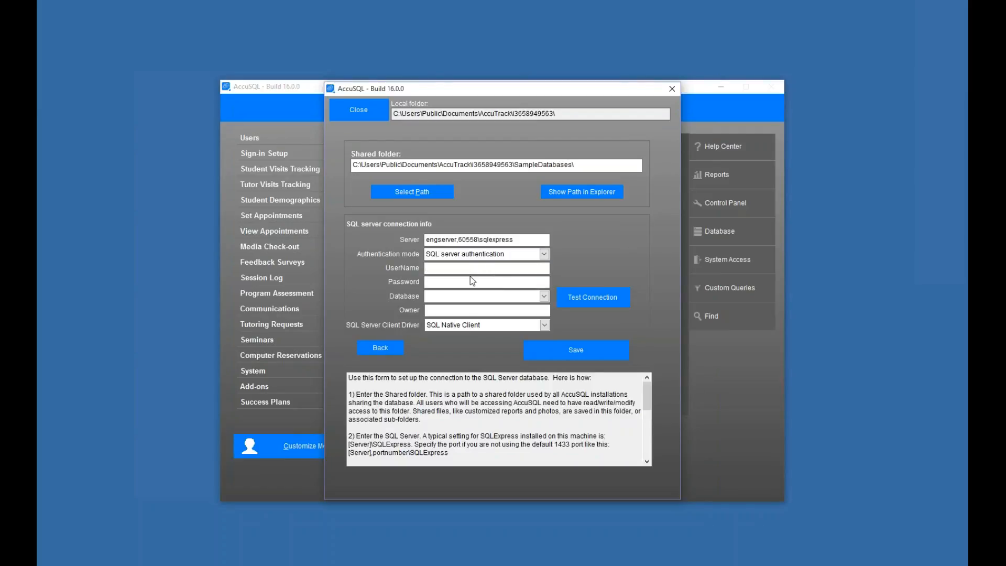
pyautogui.write('AccuTrackAccuTrack')
# - Select the ESI_2017 database, test the connection successfully, and save it
pyautogui.click(544, 297)
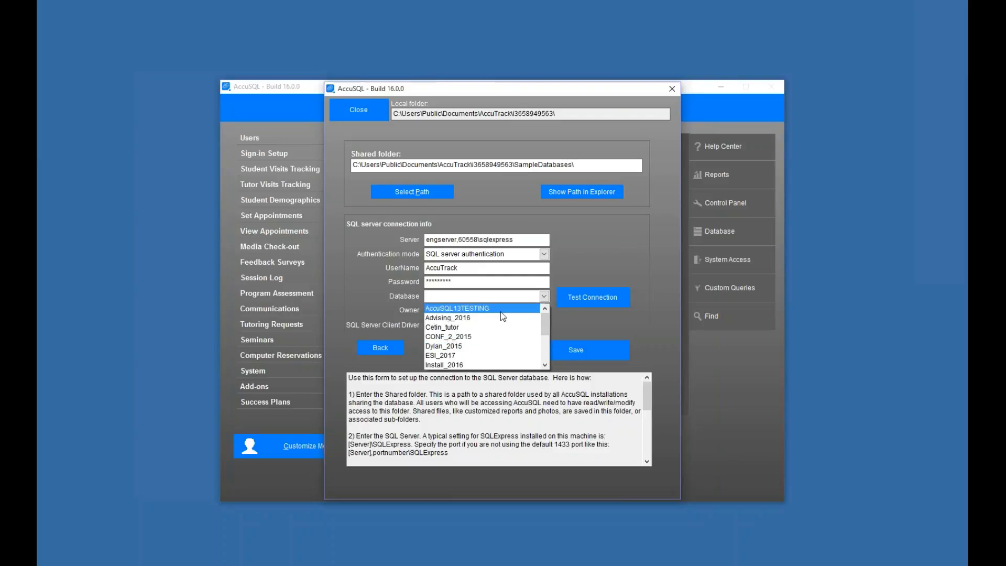
pyautogui.click(433, 356)
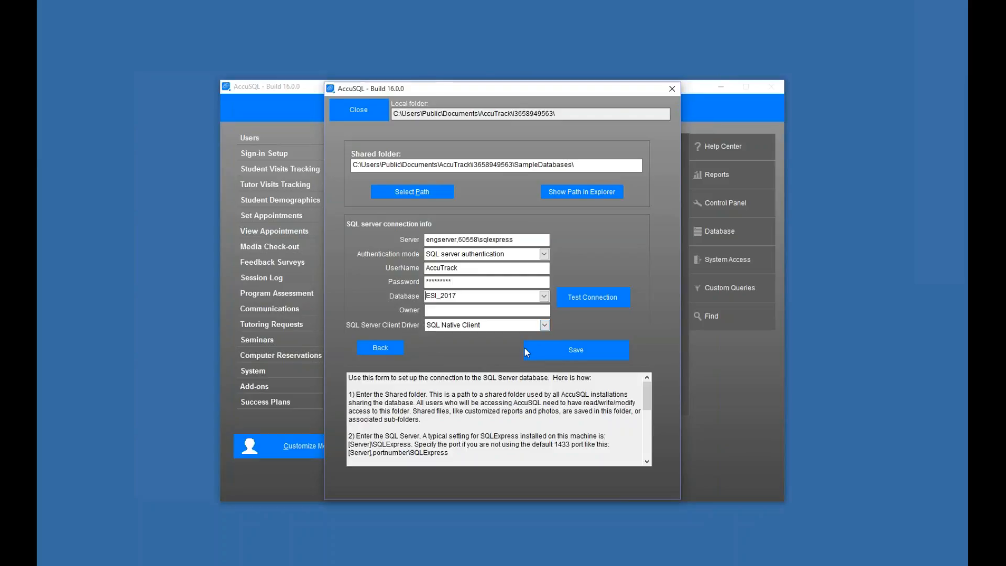
pyautogui.click(603, 297)
pyautogui.click(543, 324)
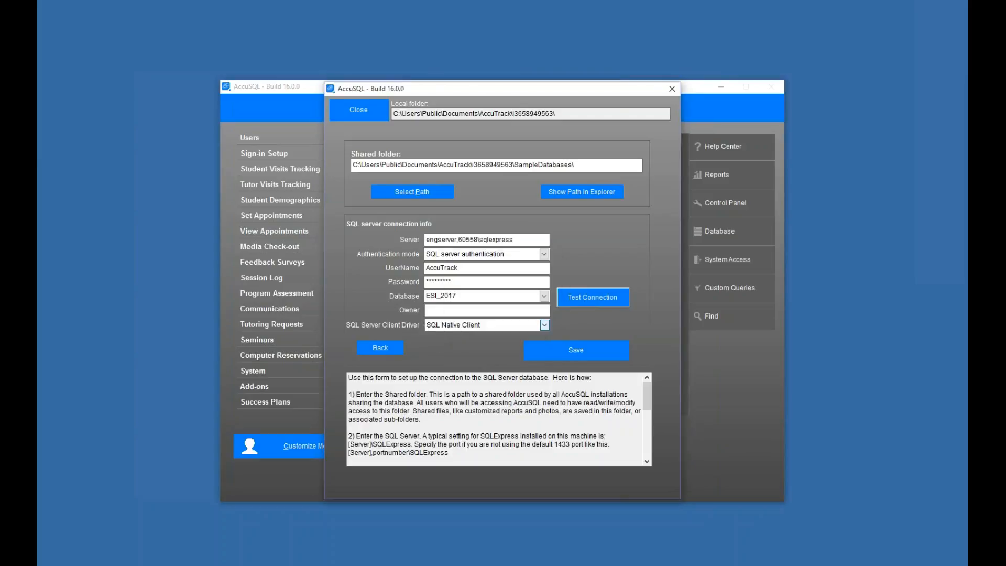
pyautogui.click(579, 354)
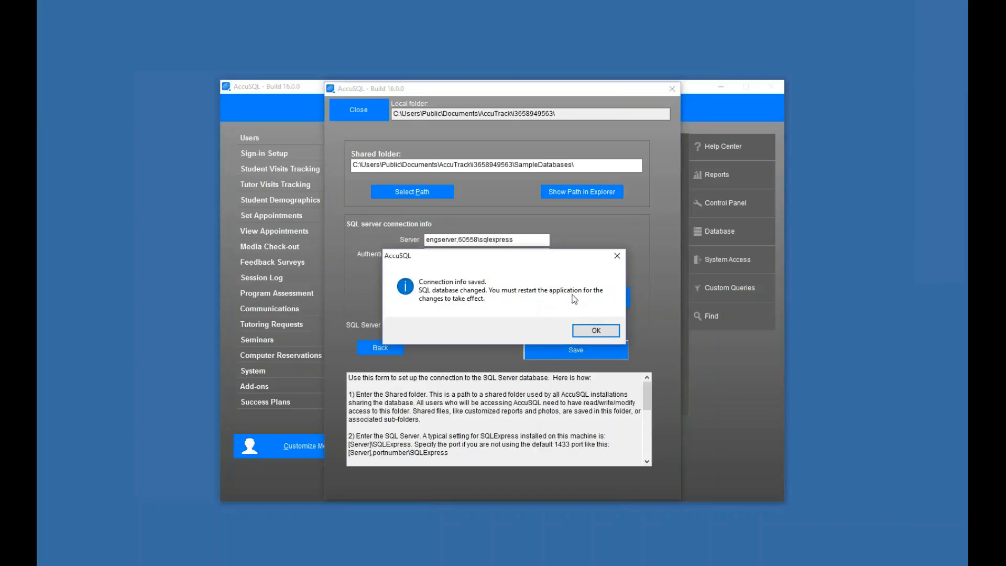
pyautogui.click(604, 329)
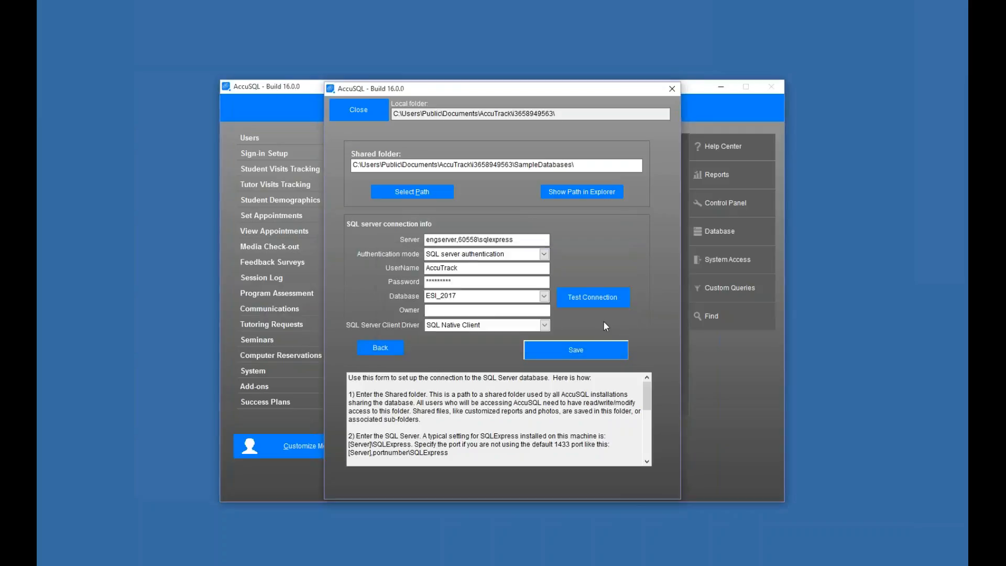
# - Close the connection form and exit AccuSQL, declining the data backup
pyautogui.click(354, 114)
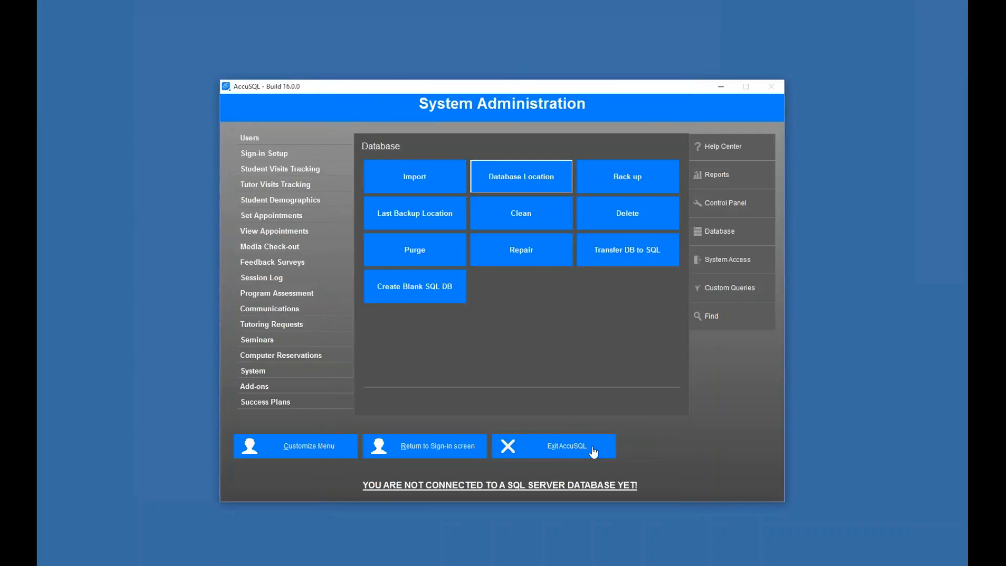
pyautogui.click(555, 453)
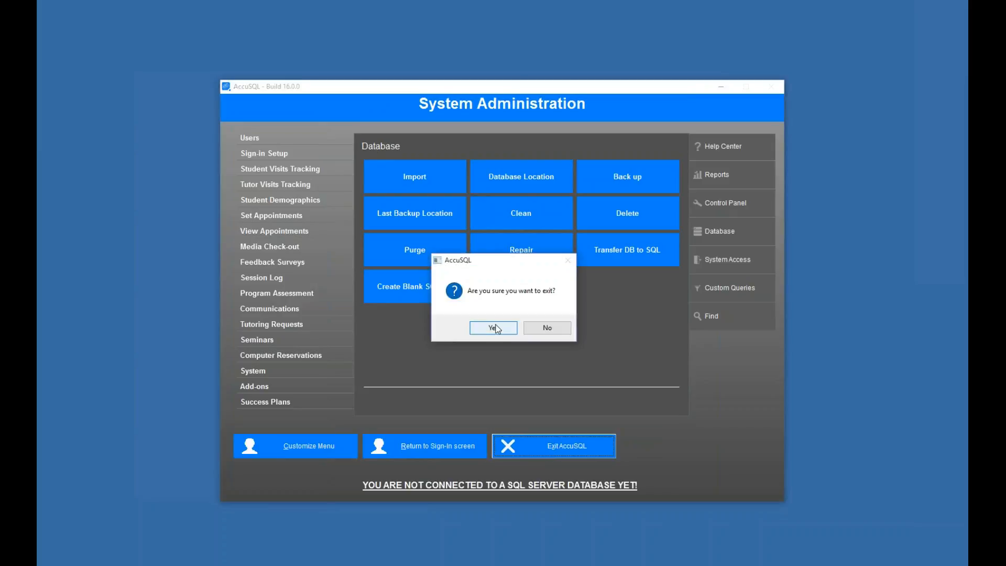
pyautogui.click(493, 329)
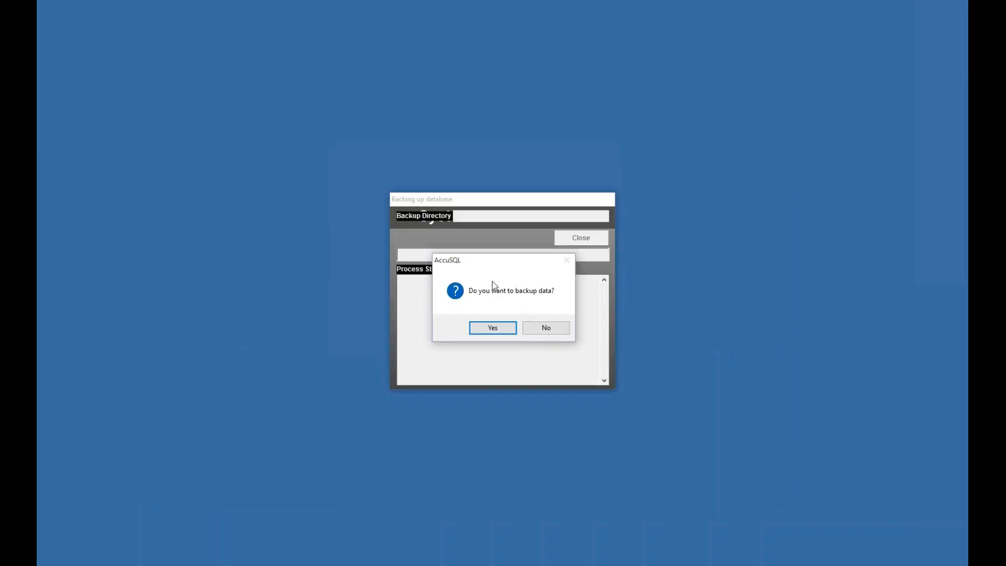
pyautogui.click(546, 328)
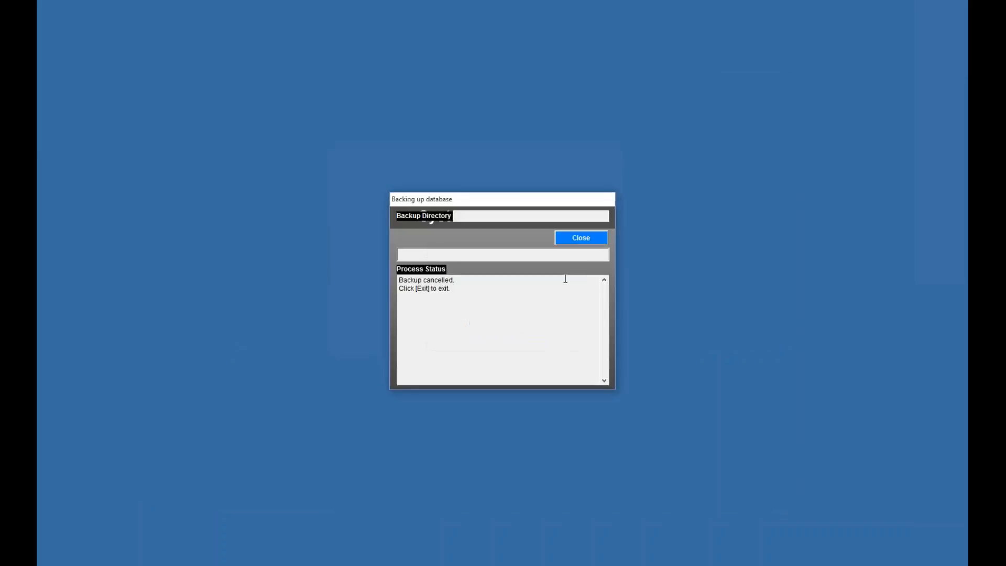
pyautogui.click(582, 239)
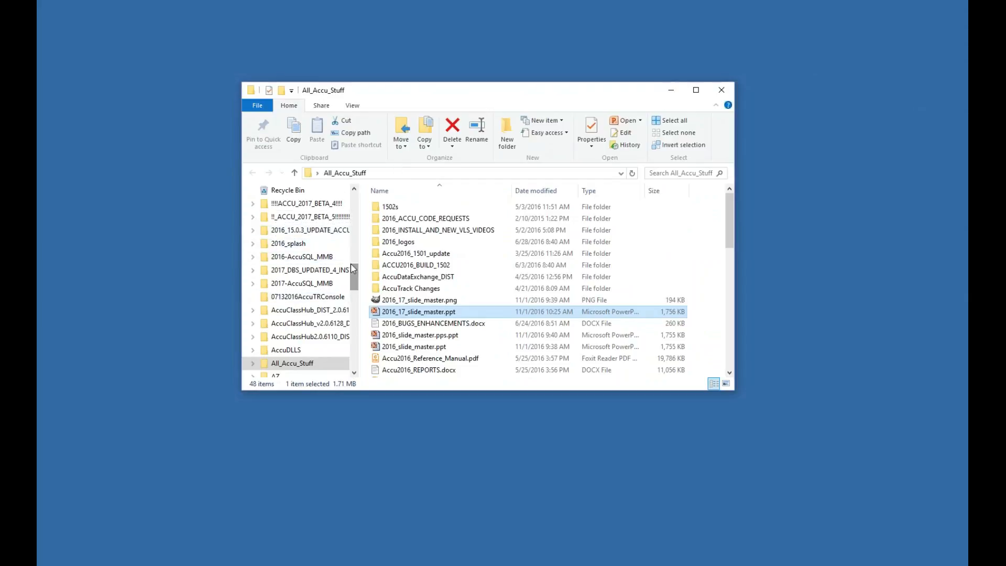
# - Launch AccuSQL2017.exe from C:\Program Files (x86)\AccuSQL2017, then close File Explorer
pyautogui.scroll(10, 346, 267)
pyautogui.click(416, 175)
pyautogui.write('C:\\Pro')
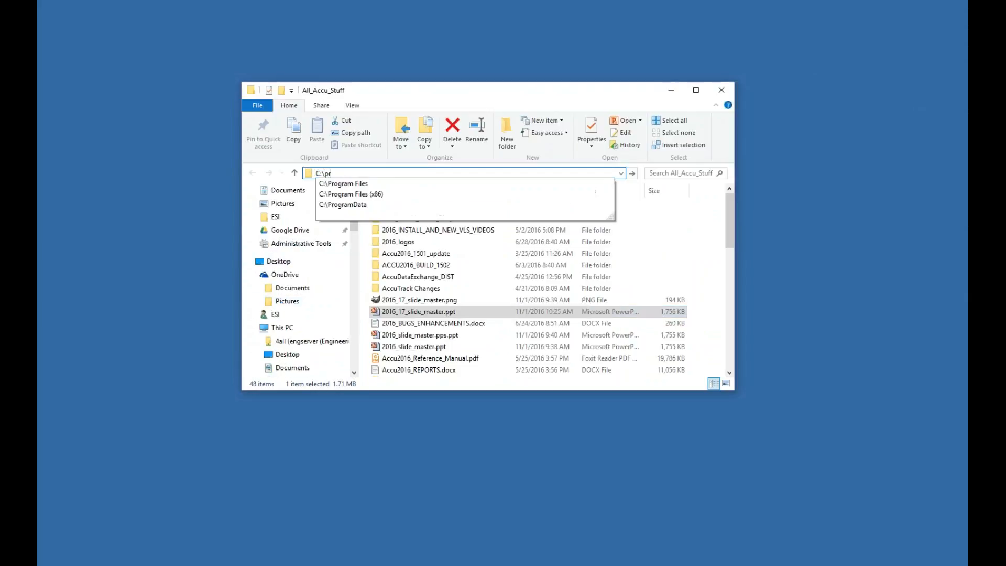
pyautogui.press('Down')
pyautogui.press('Down')
pyautogui.press('Return')
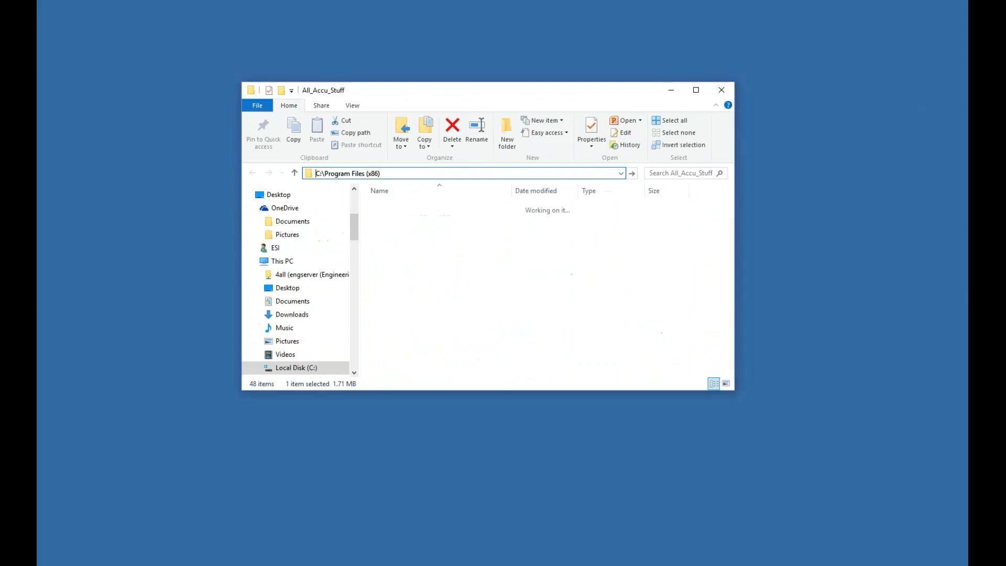
pyautogui.doubleClick(445, 372)
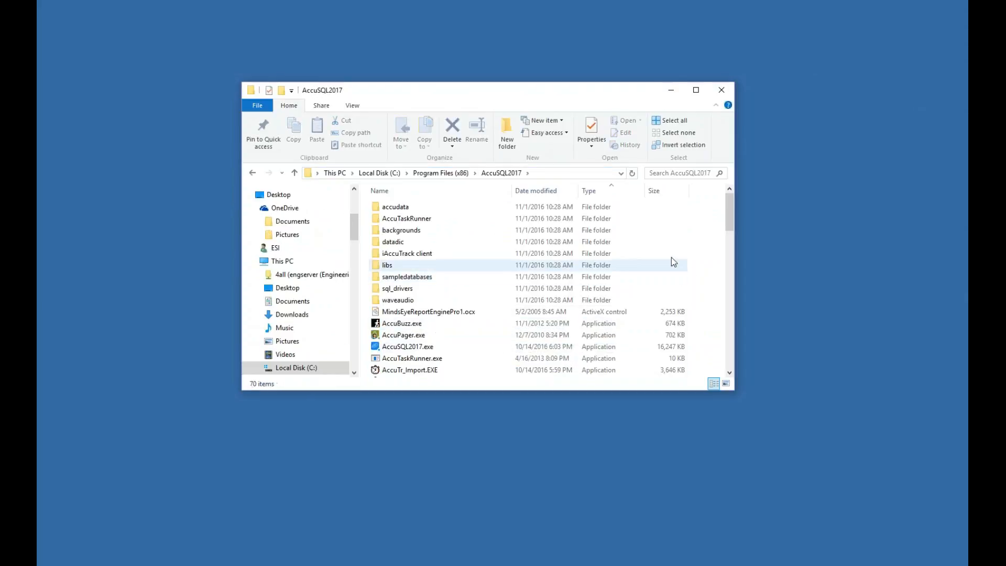
pyautogui.click(386, 345)
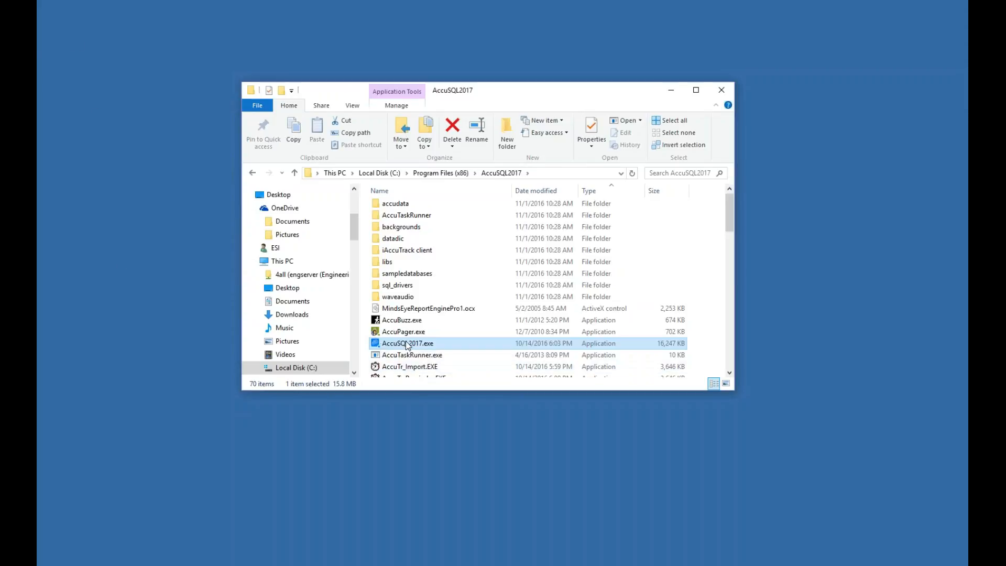
pyautogui.doubleClick(407, 343)
pyautogui.click(722, 89)
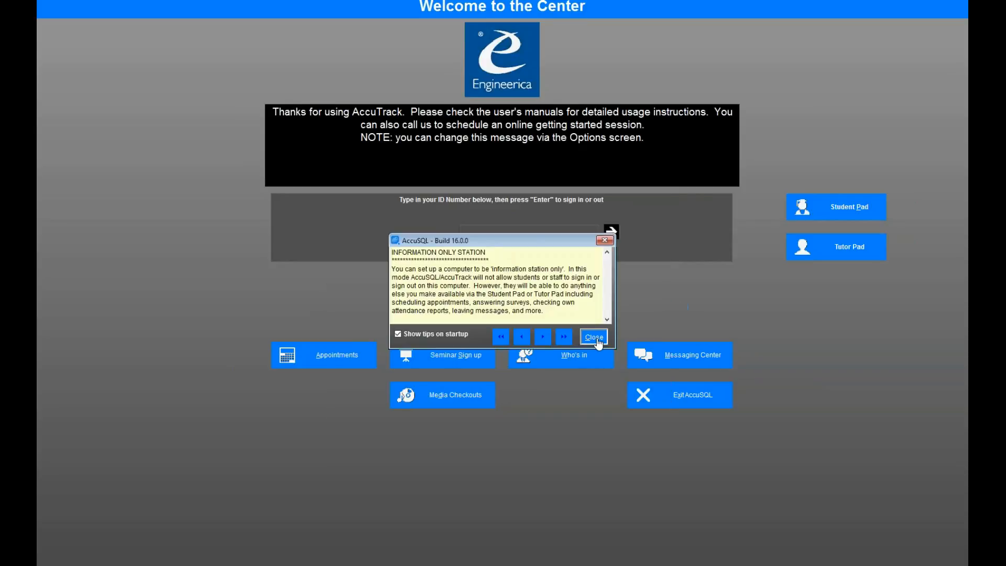
# - Dismiss the startup tip and sign in with the administrator ID and password
pyautogui.click(594, 338)
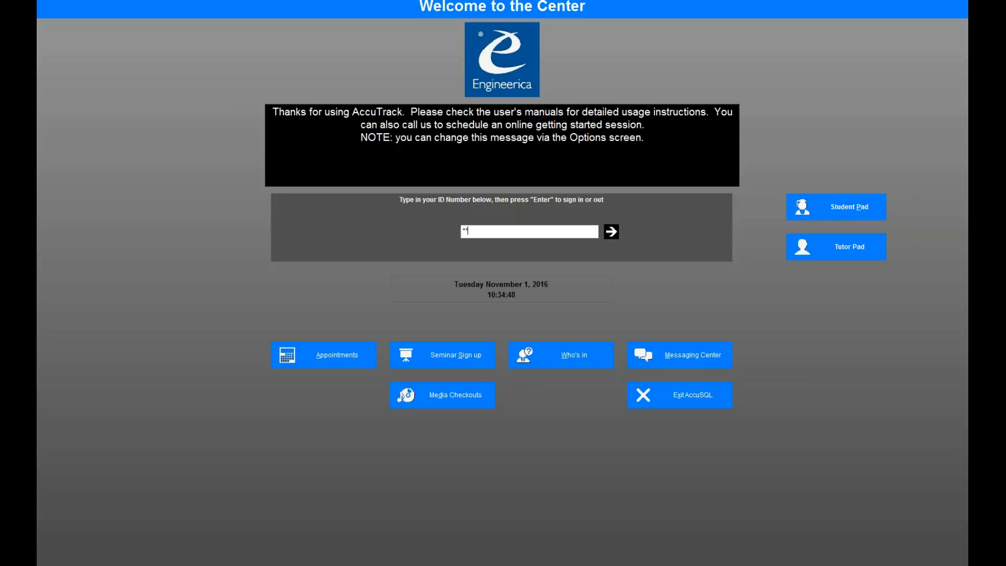
pyautogui.write('*******')
pyautogui.press('Return')
pyautogui.write('***')
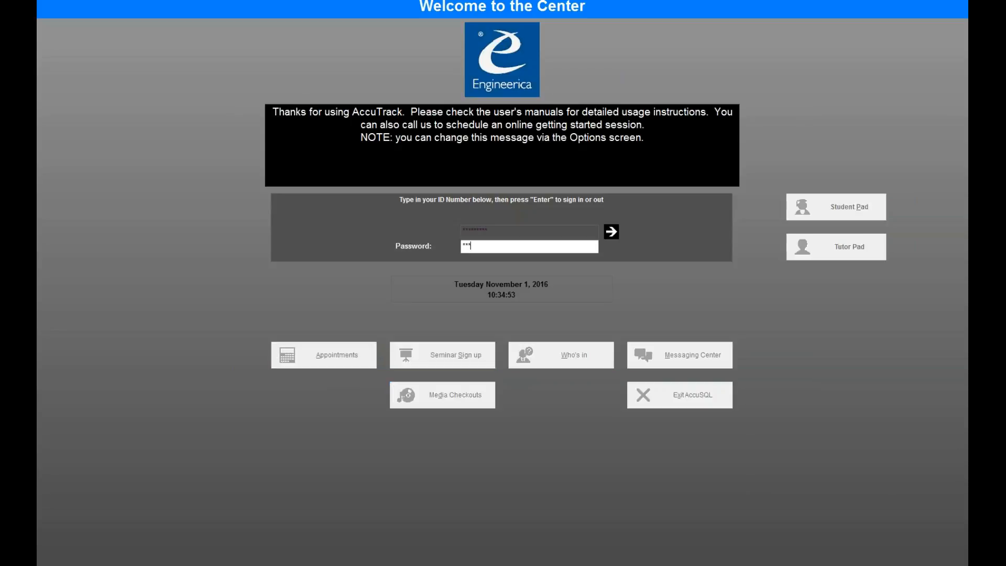
pyautogui.press('Return')
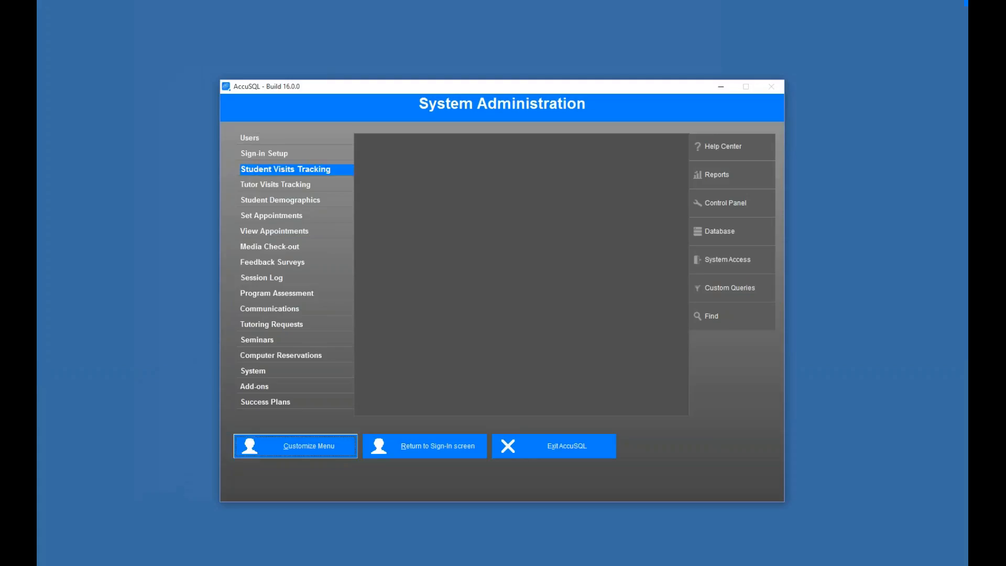
# - Open the Users > Students list and close it again
pyautogui.click(298, 138)
pyautogui.click(413, 184)
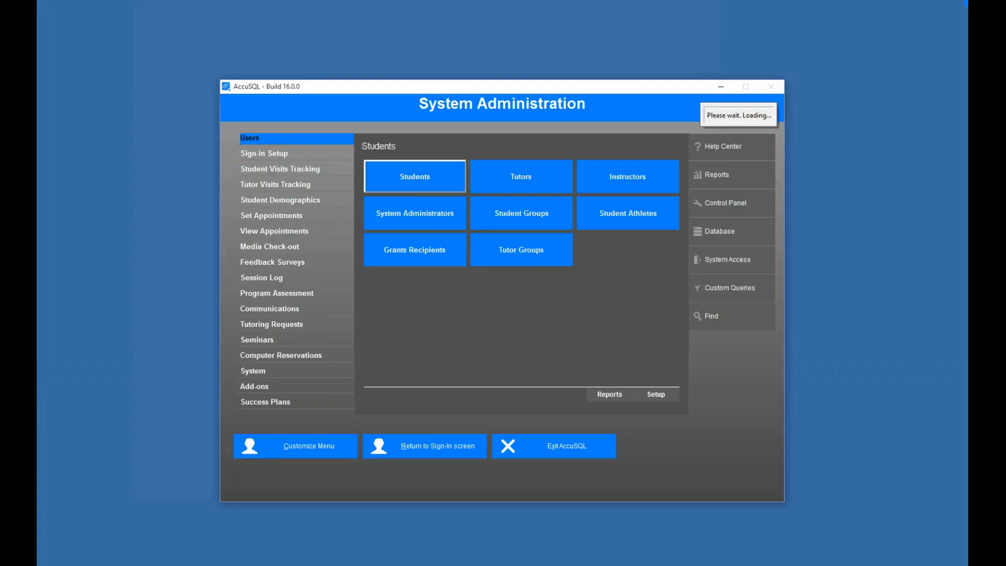
pyautogui.click(262, 105)
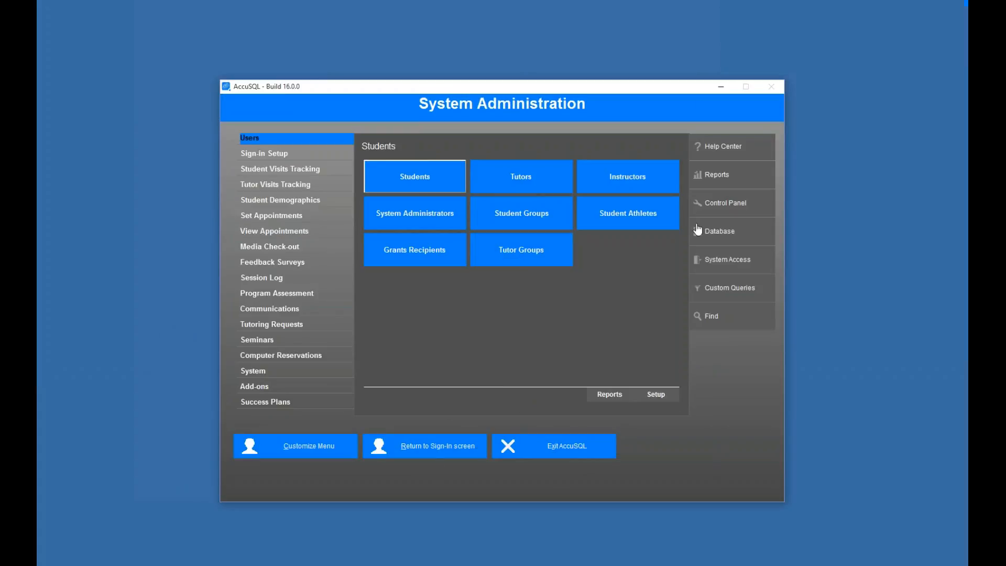
# - Review the Database Location settings, confirming SQL Server mode on ESI_2017
pyautogui.click(719, 231)
pyautogui.click(515, 180)
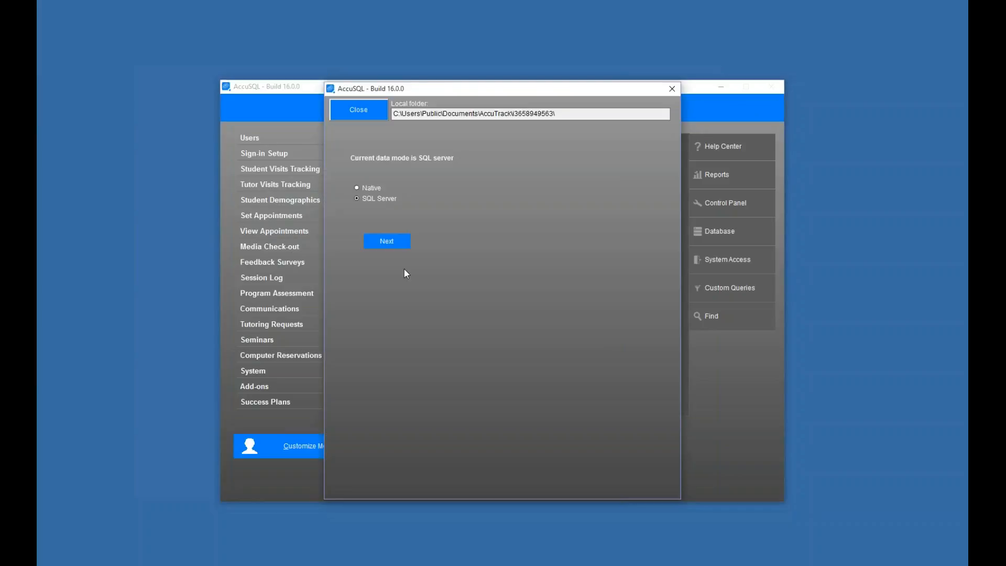
pyautogui.click(390, 243)
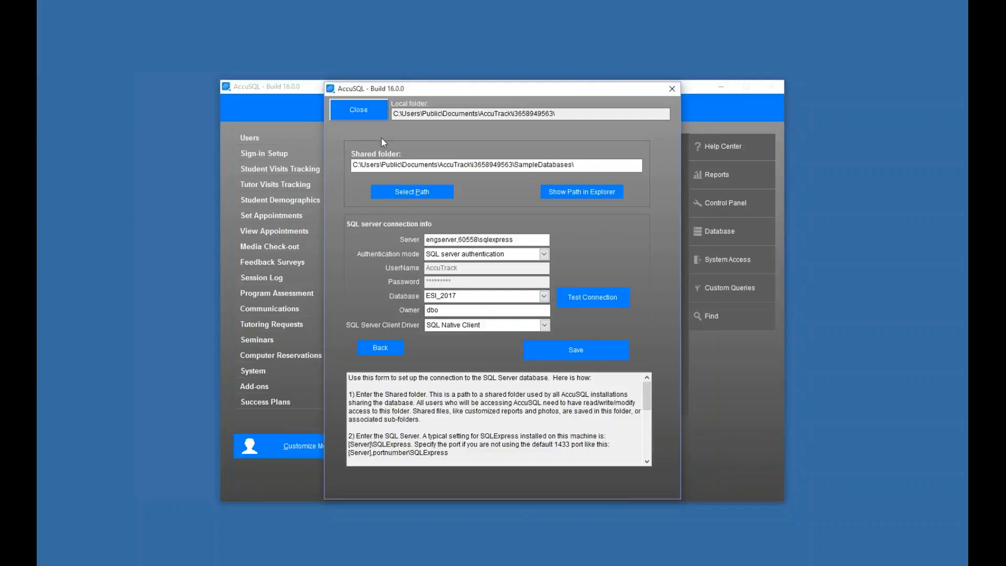
pyautogui.click(354, 116)
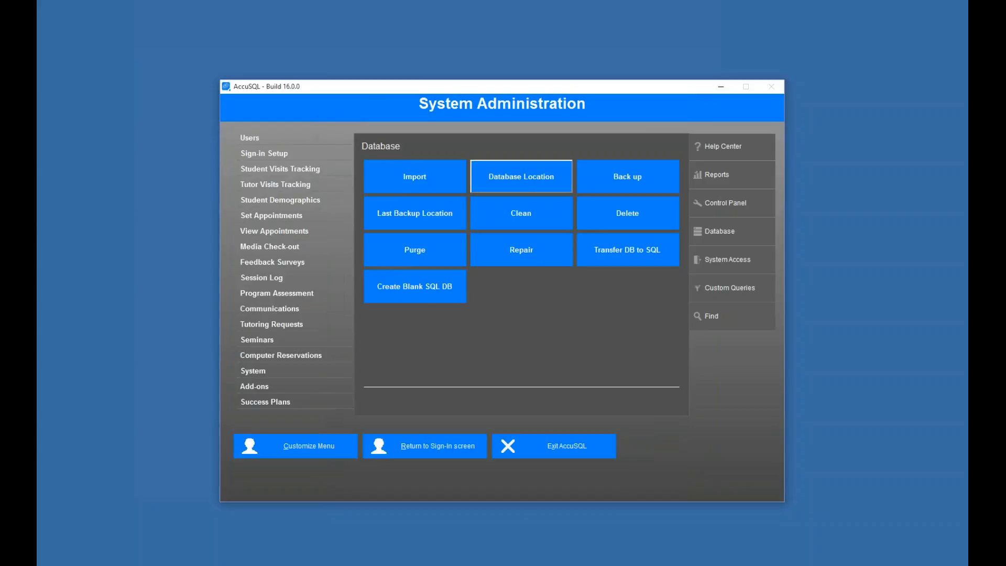
# - Look over the Students user list, then close it
pyautogui.click(291, 139)
pyautogui.click(400, 172)
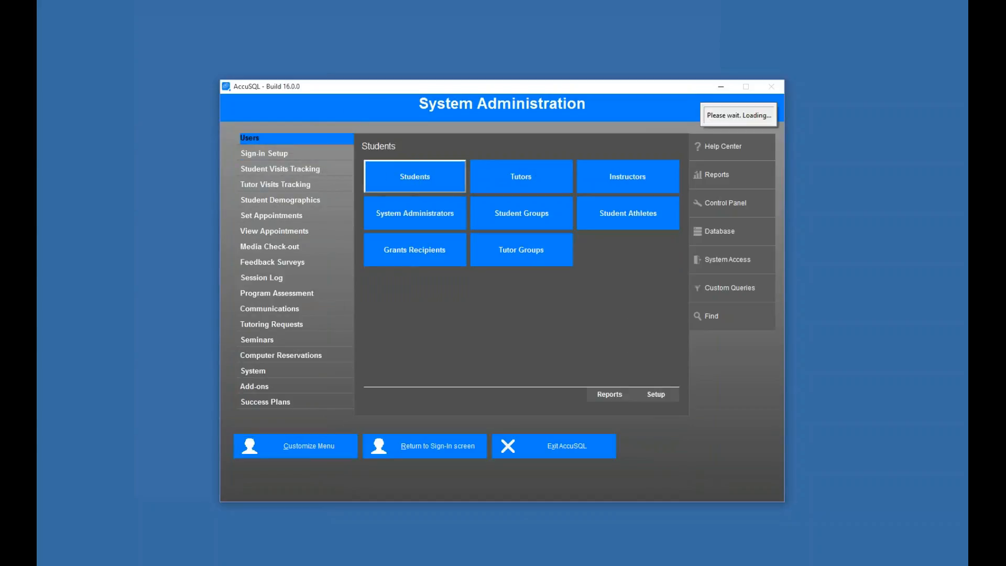
pyautogui.click(247, 100)
# - Look over Categories & Activities, then return to the Welcome sign-in screen
pyautogui.click(299, 155)
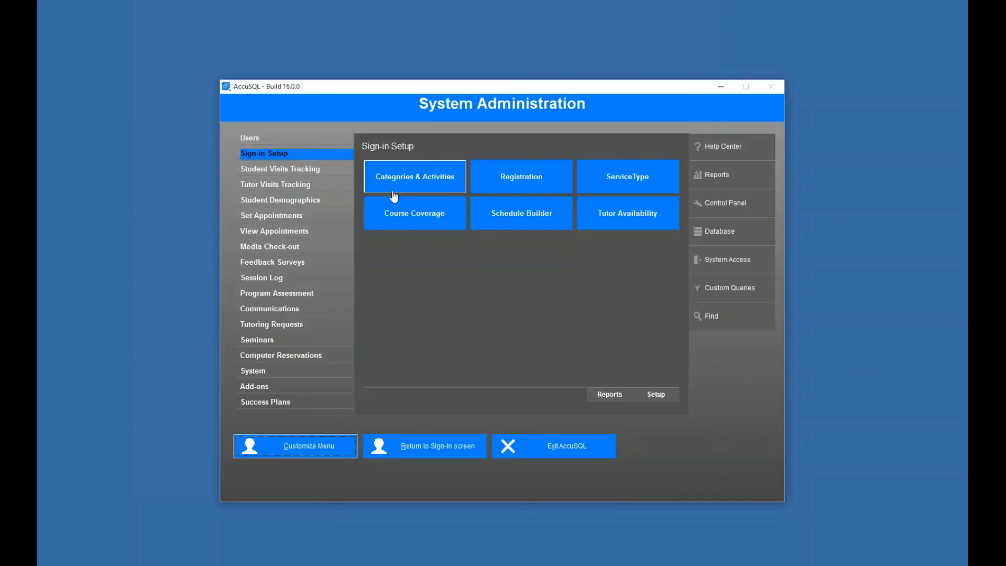
pyautogui.click(413, 182)
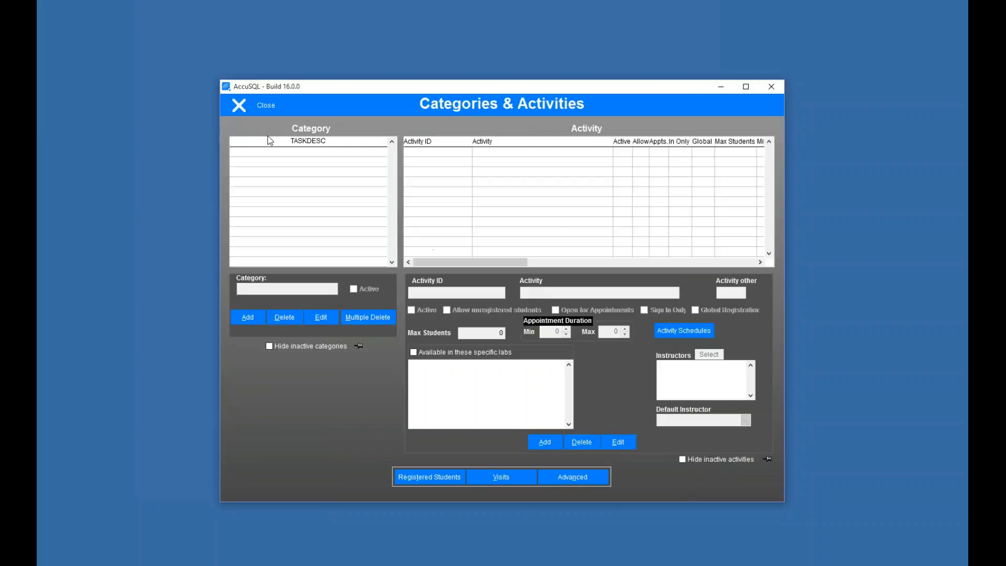
pyautogui.click(256, 109)
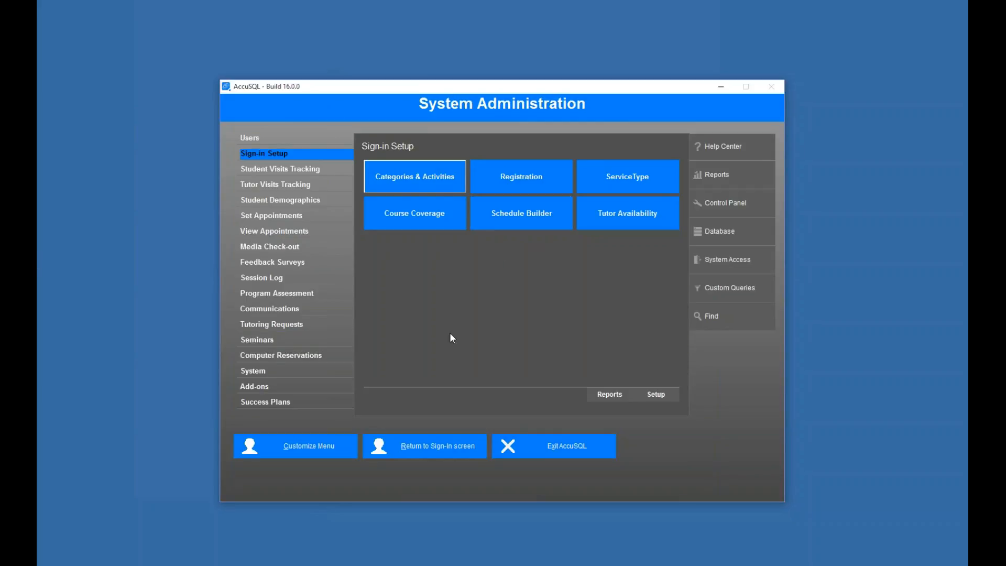
pyautogui.click(433, 446)
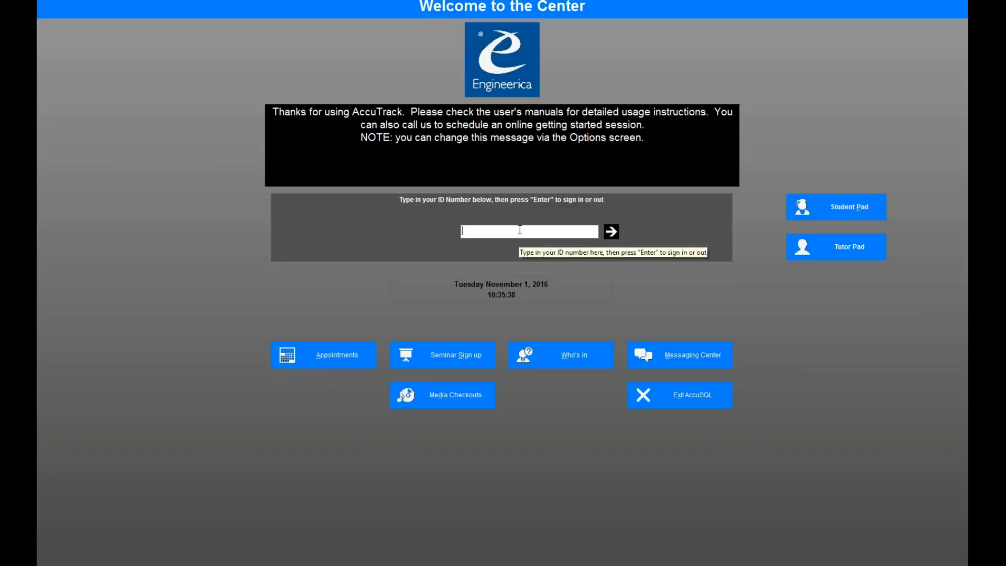
# - Sign in with the administrator ID and password
pyautogui.write('*********')
pyautogui.press('Return')
pyautogui.write('**')
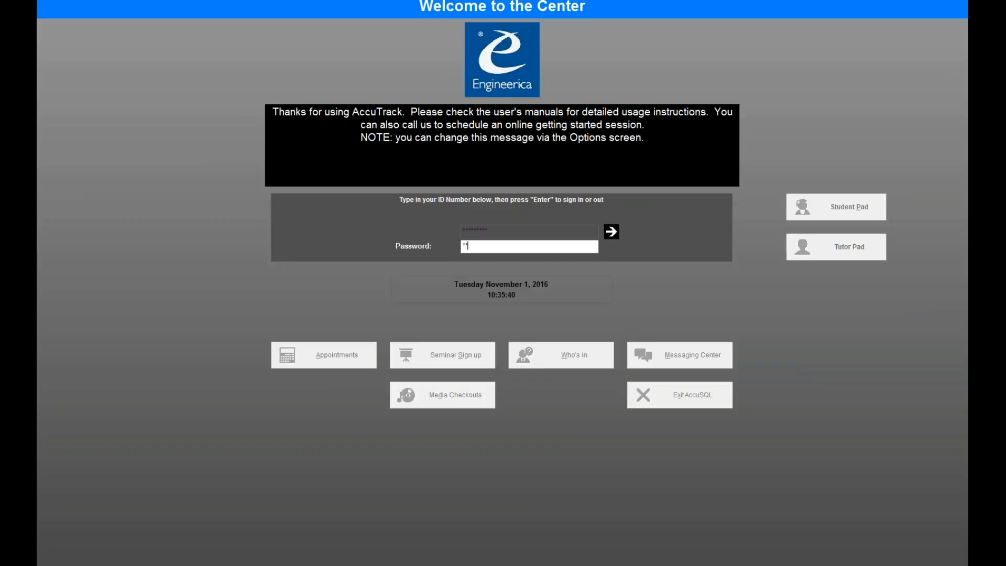
pyautogui.write('*')
pyautogui.press('Return')
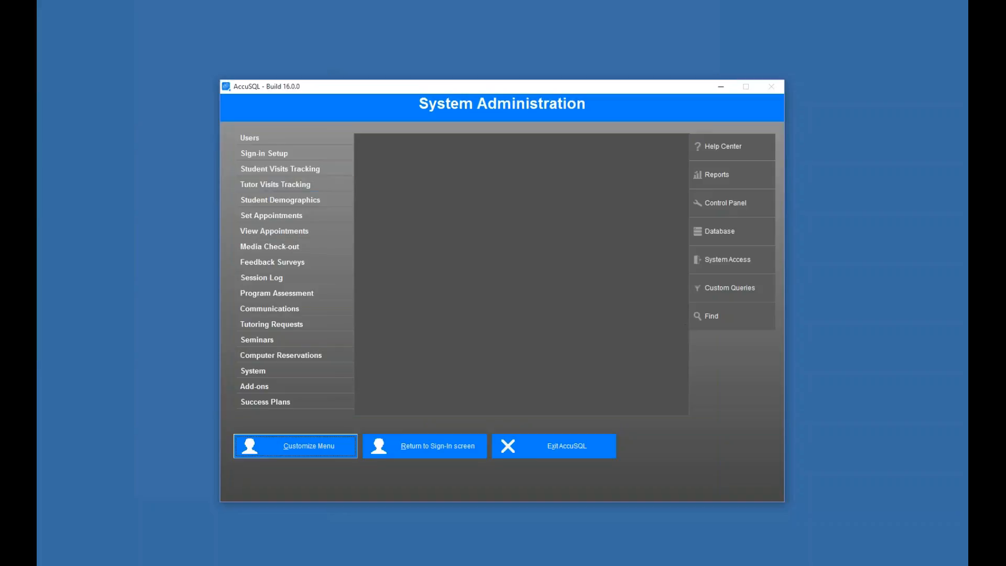
# - Uncheck Run in Kiosk mode in Sign-in Setup, save, and return to the sign-in screen
pyautogui.click(316, 157)
pyautogui.click(656, 396)
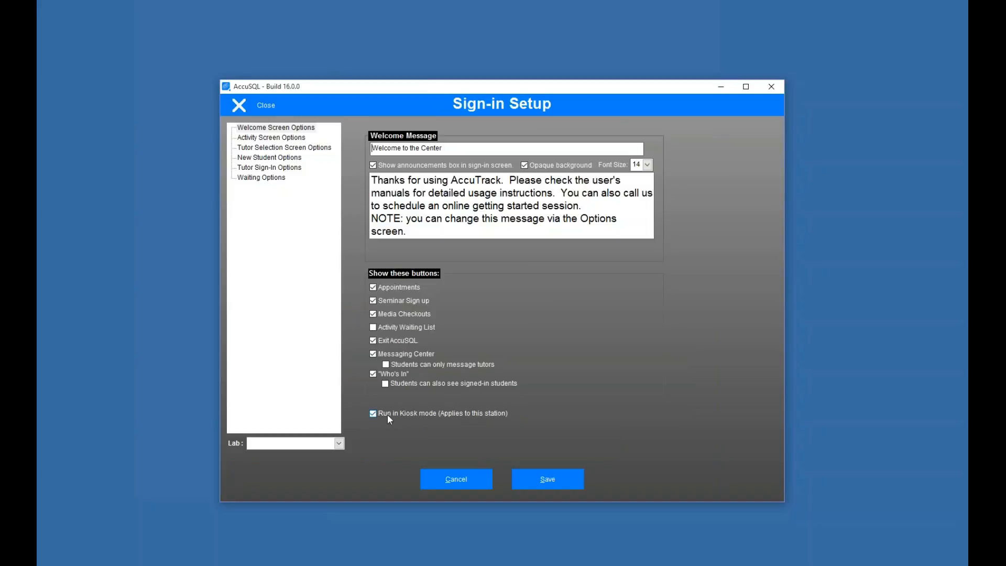
pyautogui.click(370, 413)
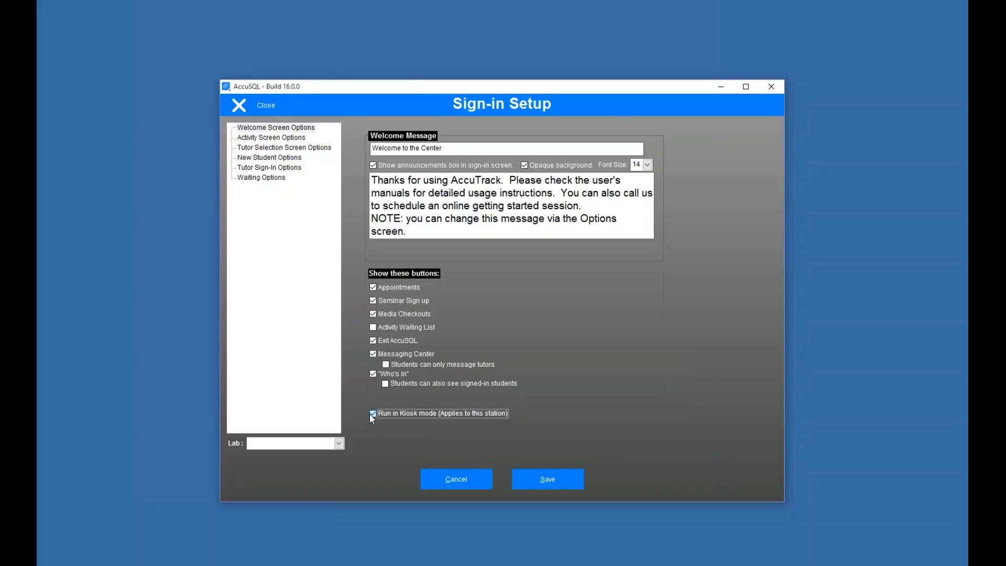
pyautogui.click(547, 485)
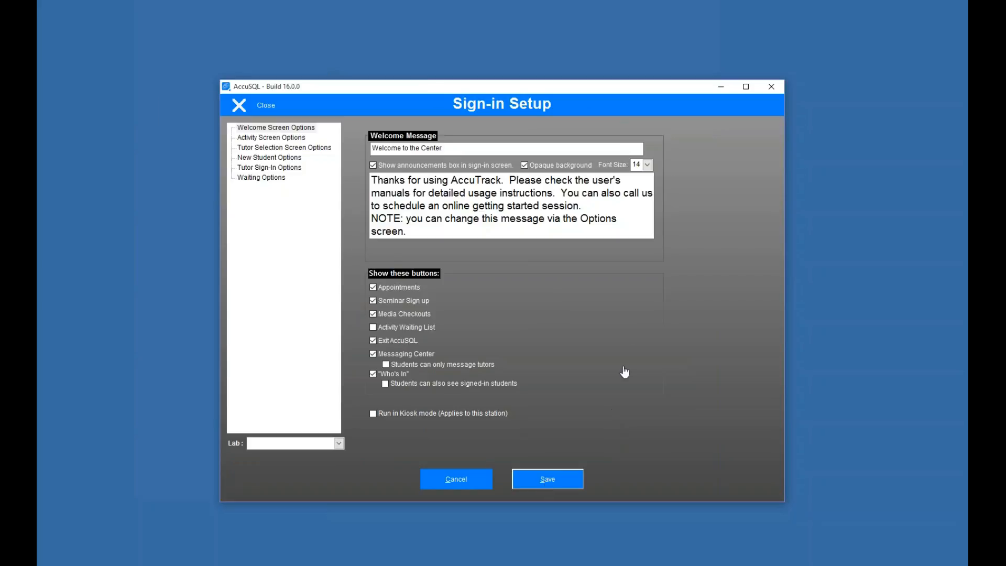
pyautogui.click(245, 107)
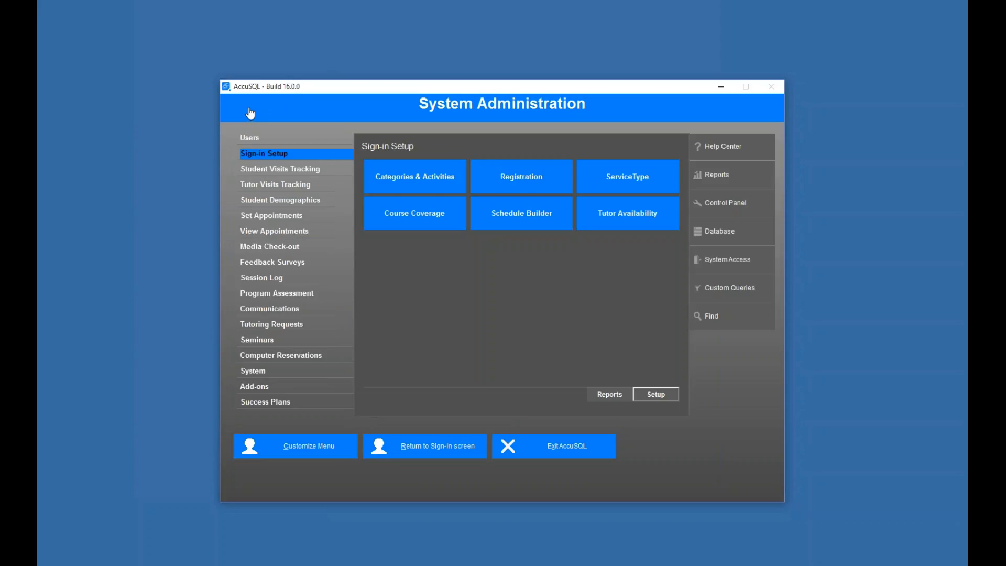
pyautogui.click(465, 445)
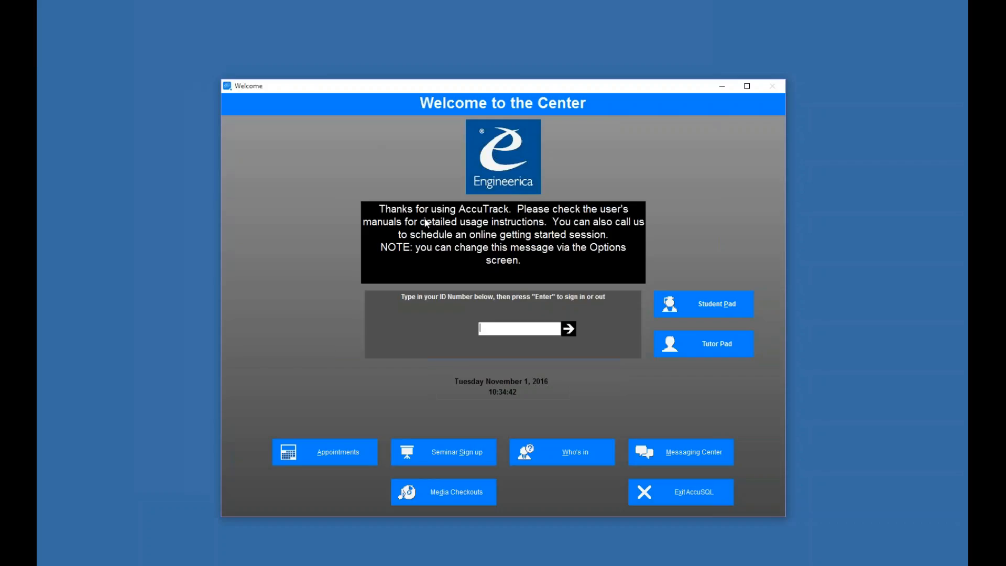
# - Minimize and restore the welcome window, then sign in with the administrator ID
pyautogui.click(722, 86)
pyautogui.click(591, 528)
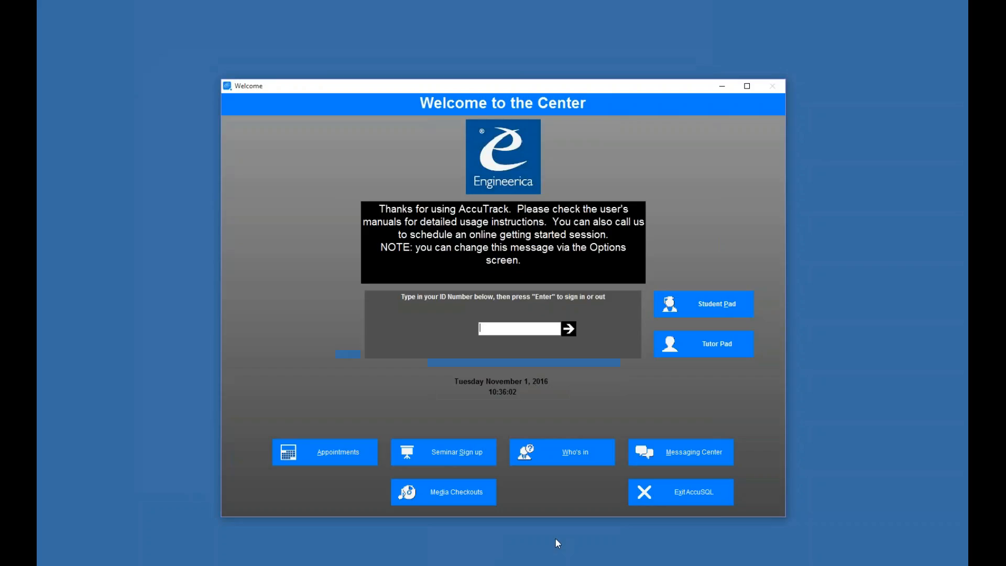
pyautogui.write('********')
pyautogui.press('Return')
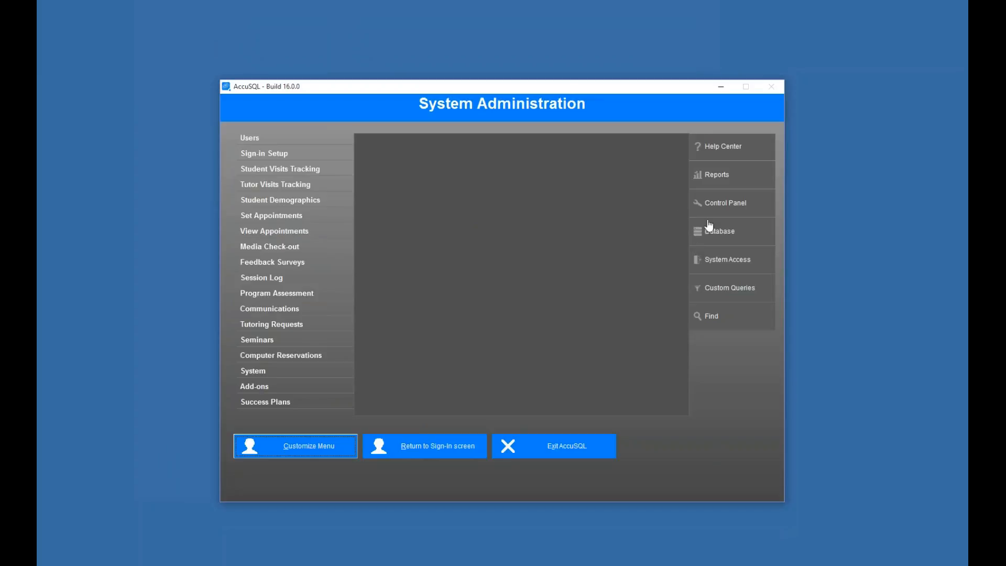
# - Start the Database Import wizard and open its online Import Help page
pyautogui.click(718, 235)
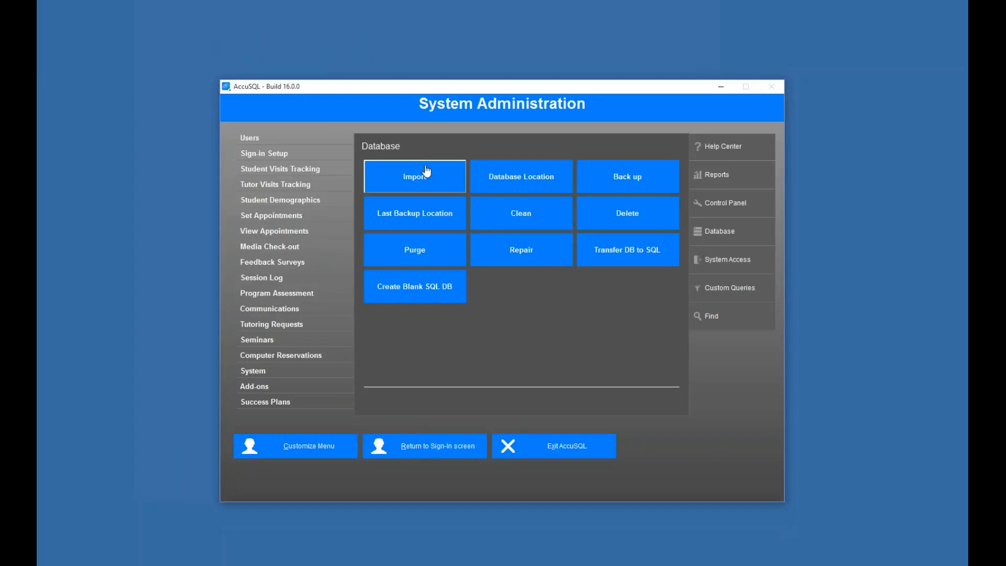
pyautogui.click(421, 173)
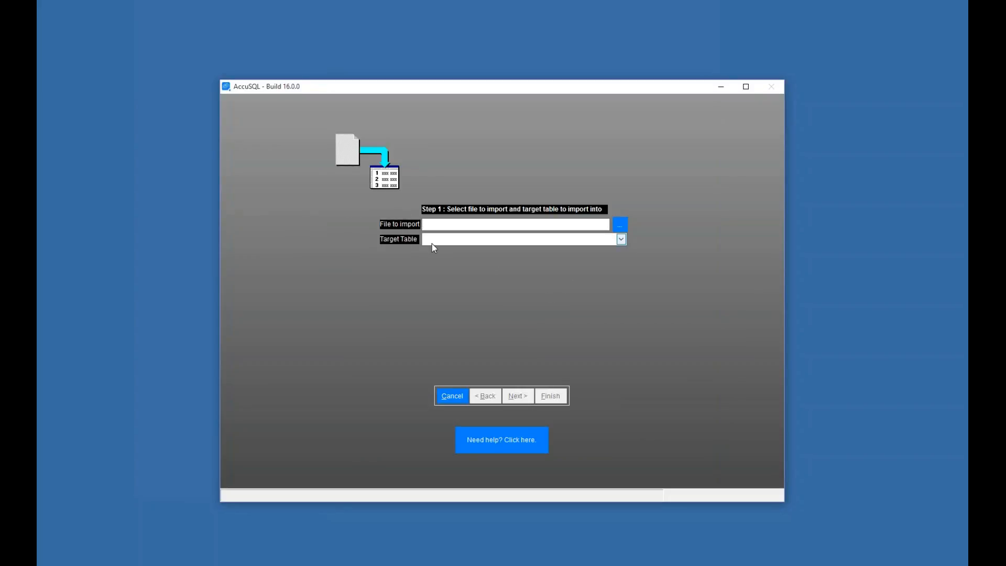
pyautogui.click(496, 445)
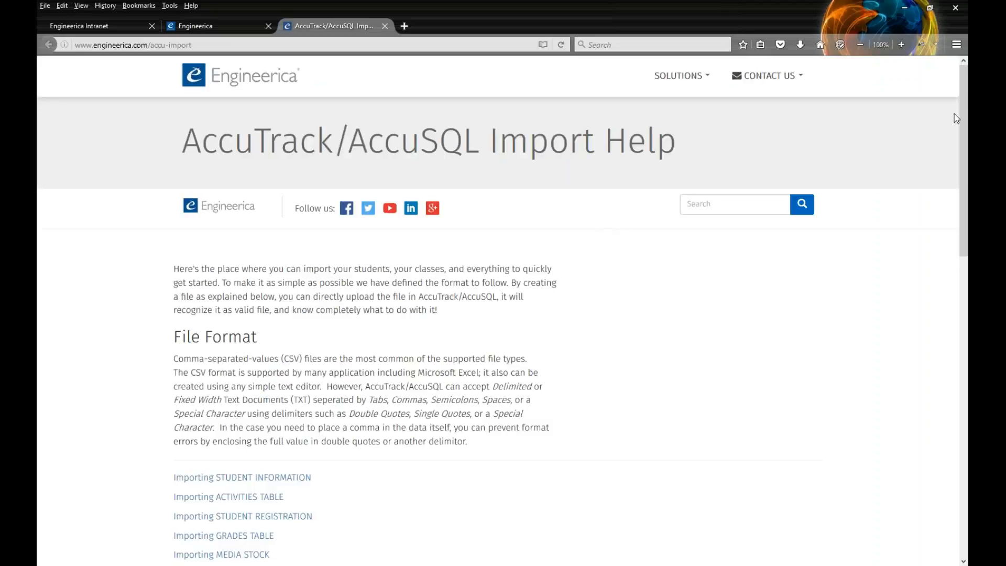
pyautogui.scroll(-4, 961, 125)
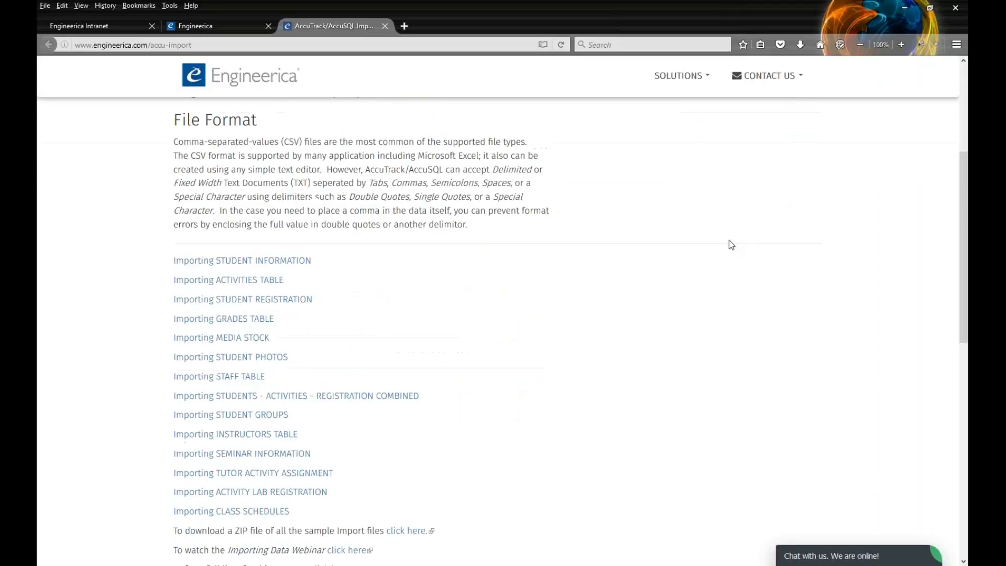
pyautogui.scroll(-2, 485, 199)
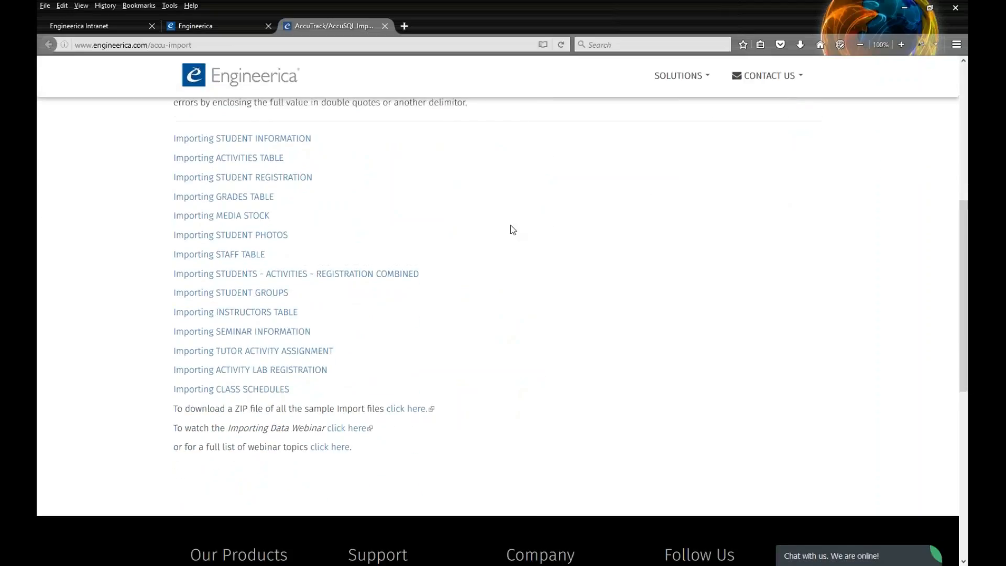
pyautogui.scroll(1, 511, 230)
pyautogui.click(283, 198)
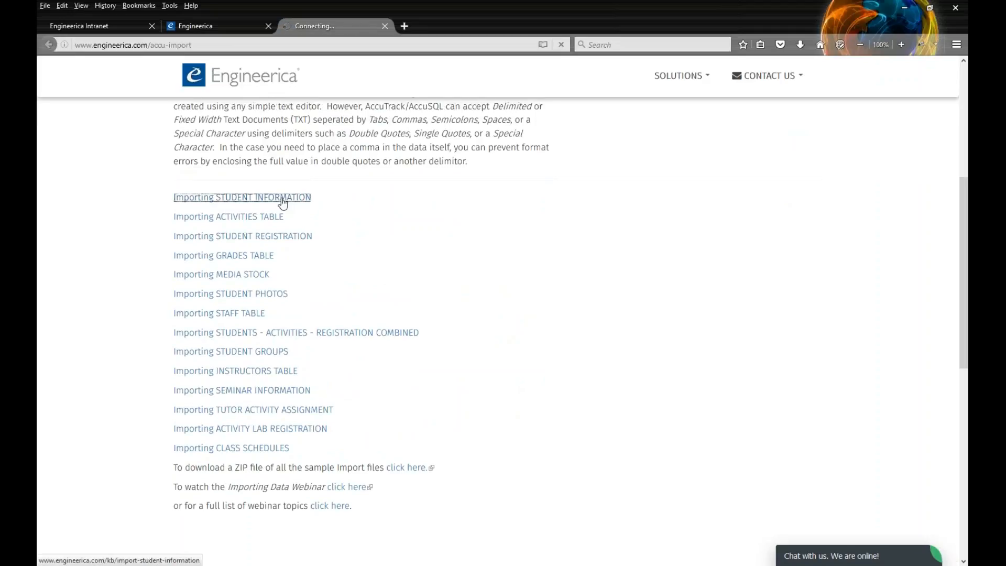
pyautogui.scroll(-9, 565, 242)
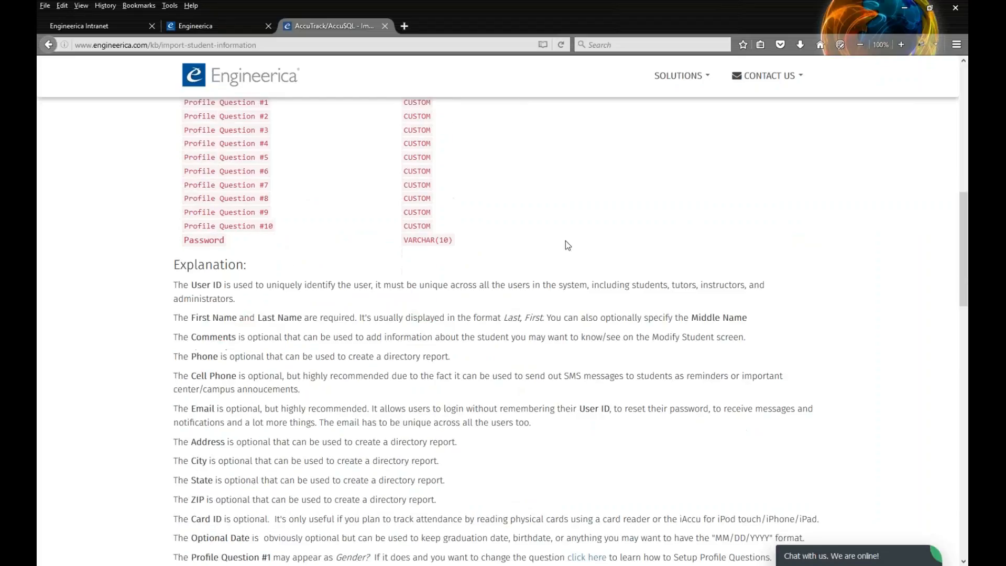
pyautogui.rightClick(534, 187)
pyautogui.click(543, 195)
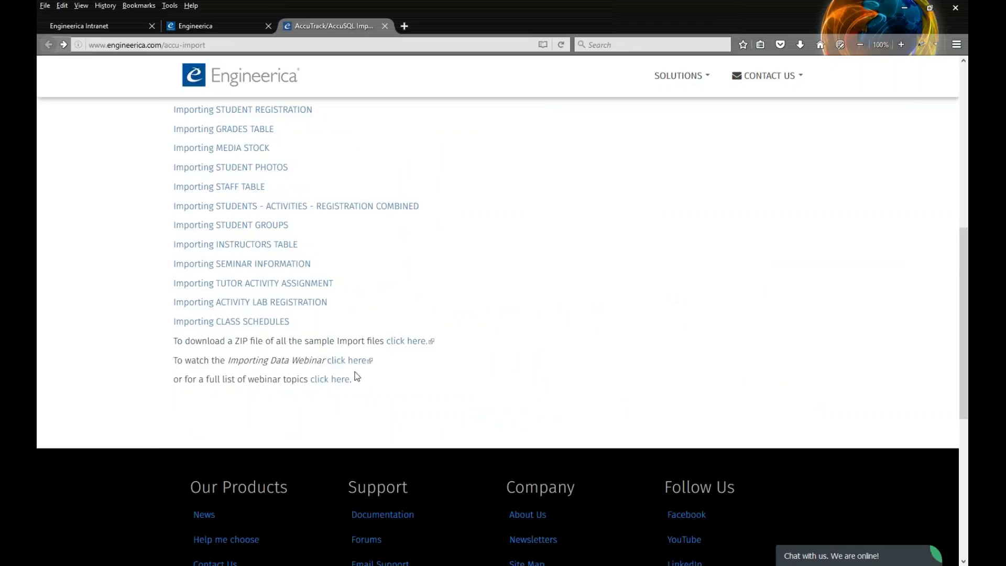
pyautogui.scroll(3, 565, 247)
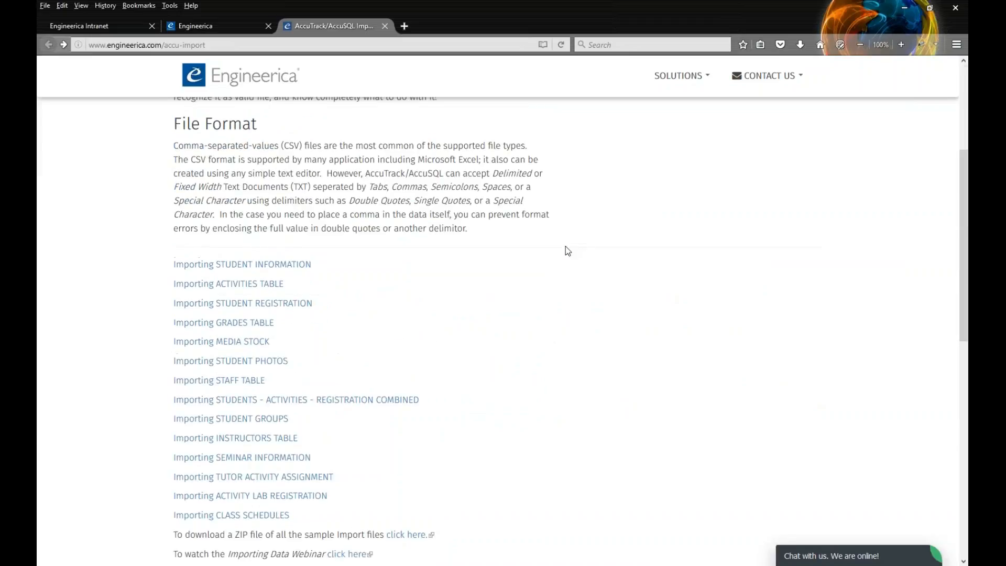
pyautogui.scroll(3, 565, 246)
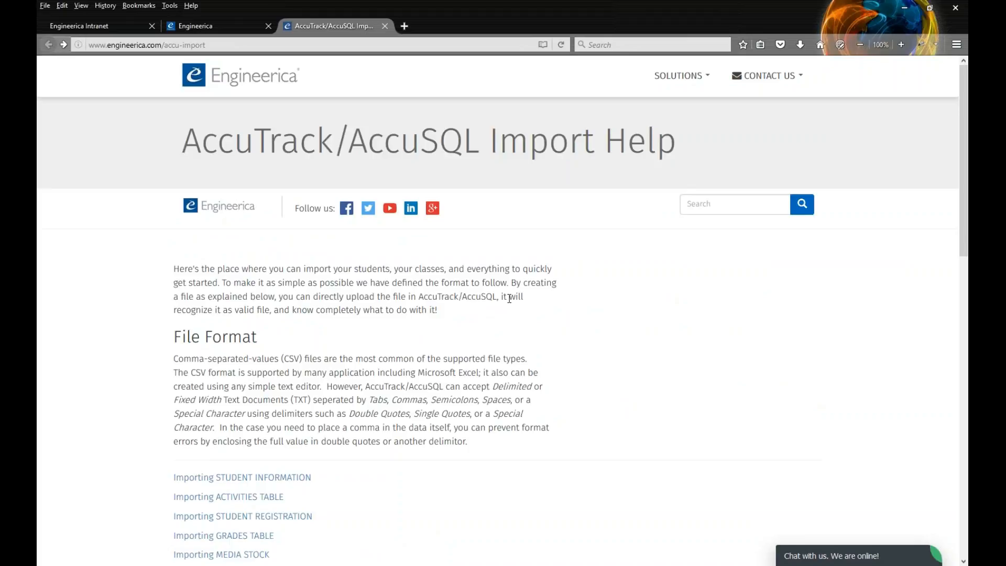
pyautogui.scroll(-1, 488, 283)
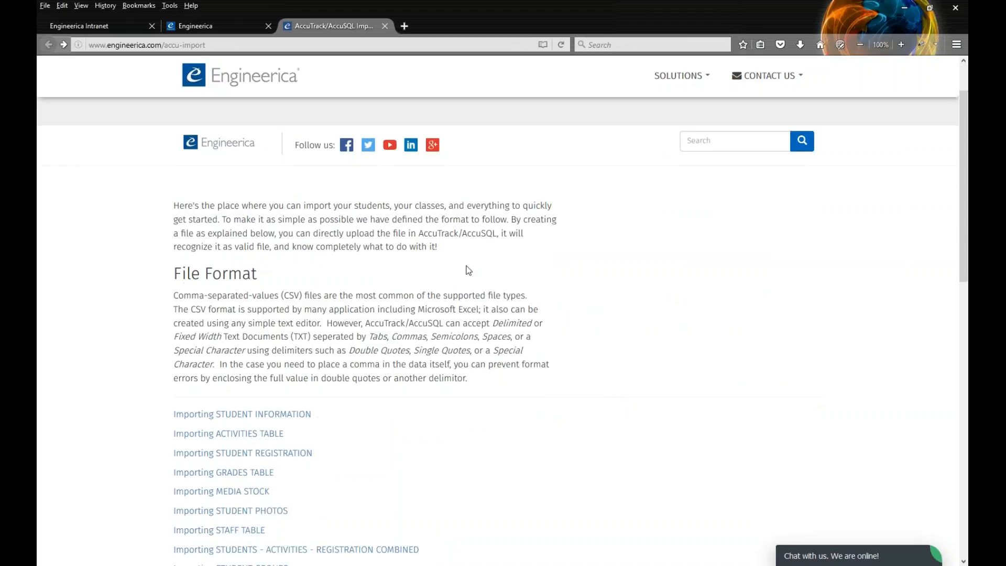